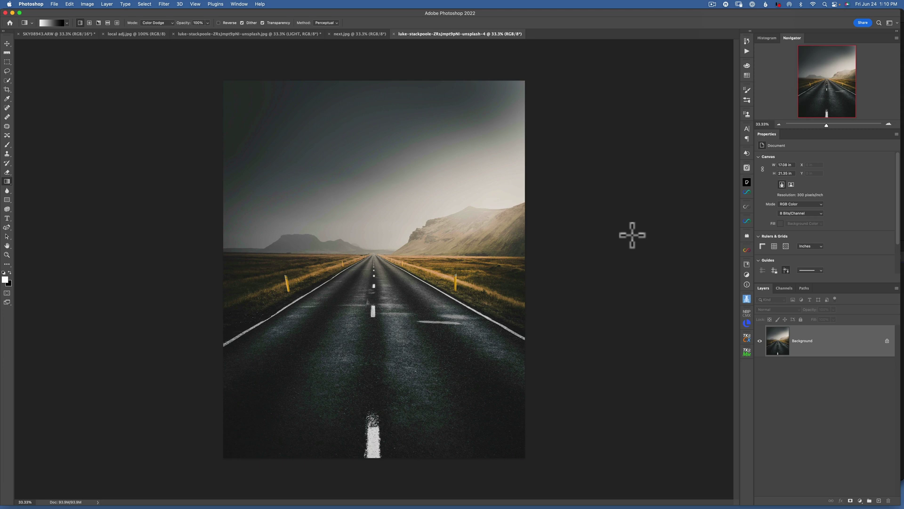
View the finished example in next.jpg and return to the original road photo.
{"action": "left_click", "coordinate": [362, 34]}
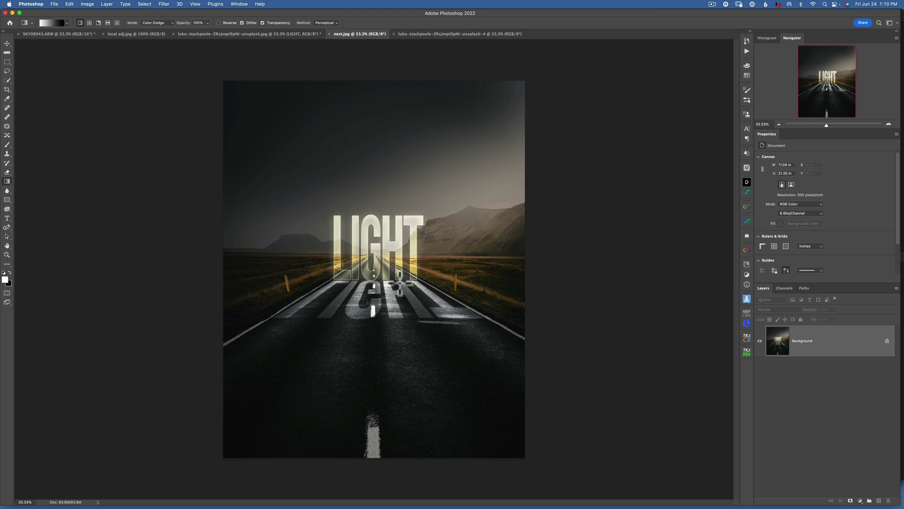
{"action": "left_click", "coordinate": [453, 33]}
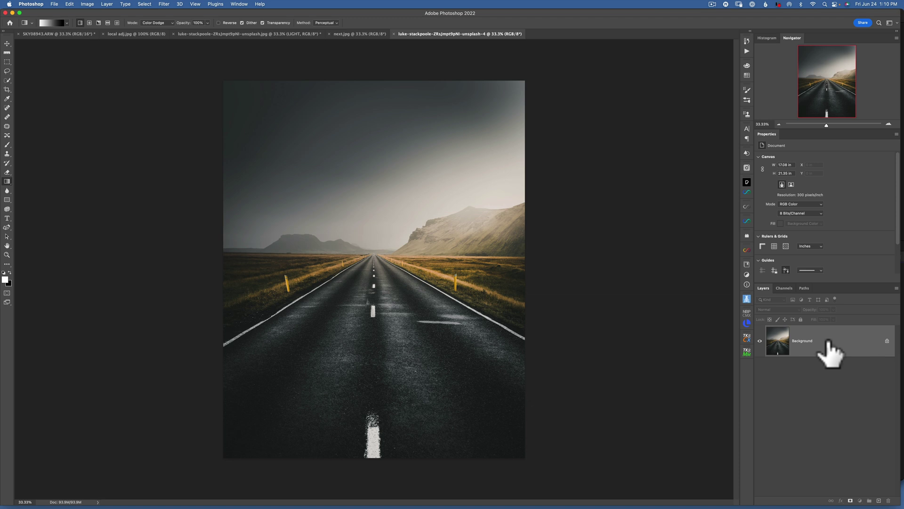
Duplicate the Background layer and hide the duplicate, keeping Background as the active layer.
{"action": "key", "text": "super+j"}
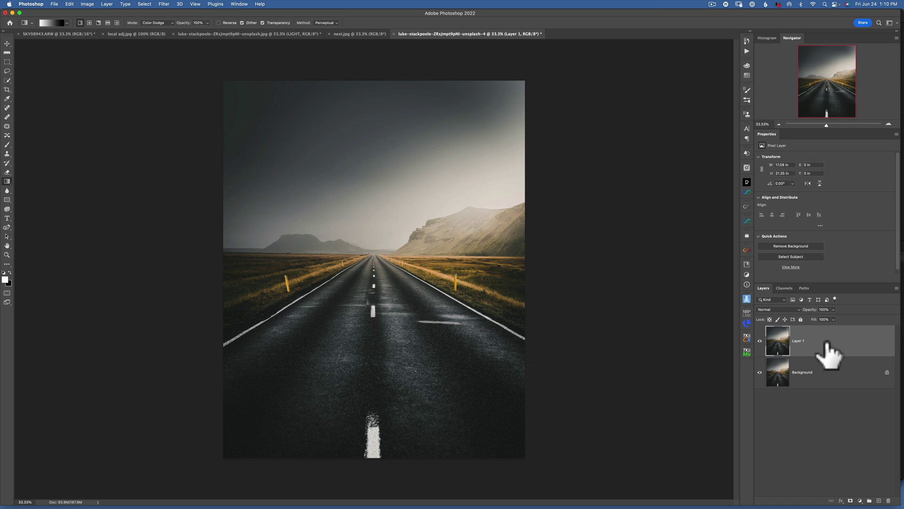
{"action": "left_click", "coordinate": [760, 340]}
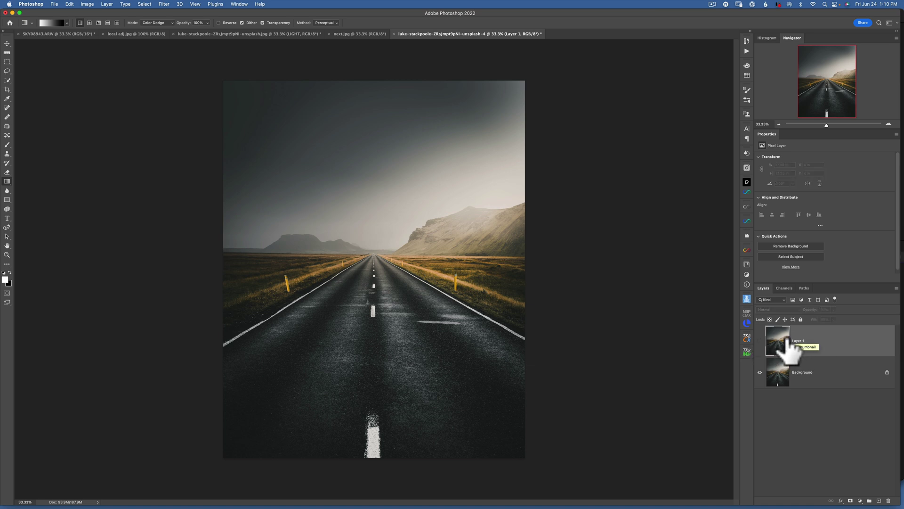
{"action": "left_click", "coordinate": [784, 372]}
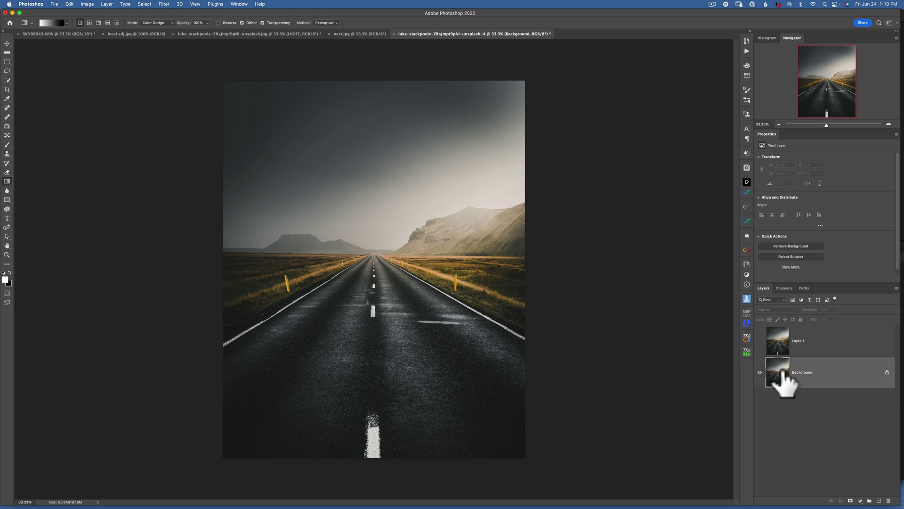
Add the text "LIGHT" above the Background layer and move it up over the point where the road meets the horizon.
{"action": "left_click", "coordinate": [6, 218]}
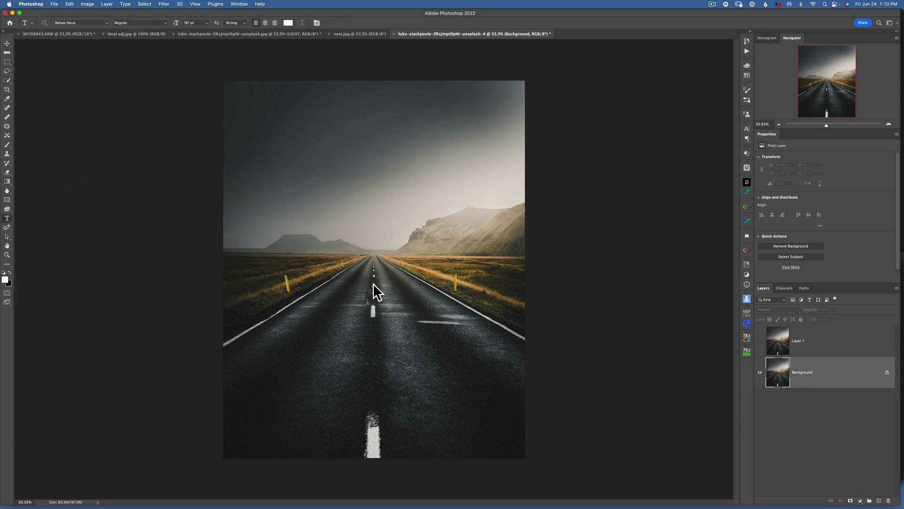
{"action": "left_click", "coordinate": [332, 290]}
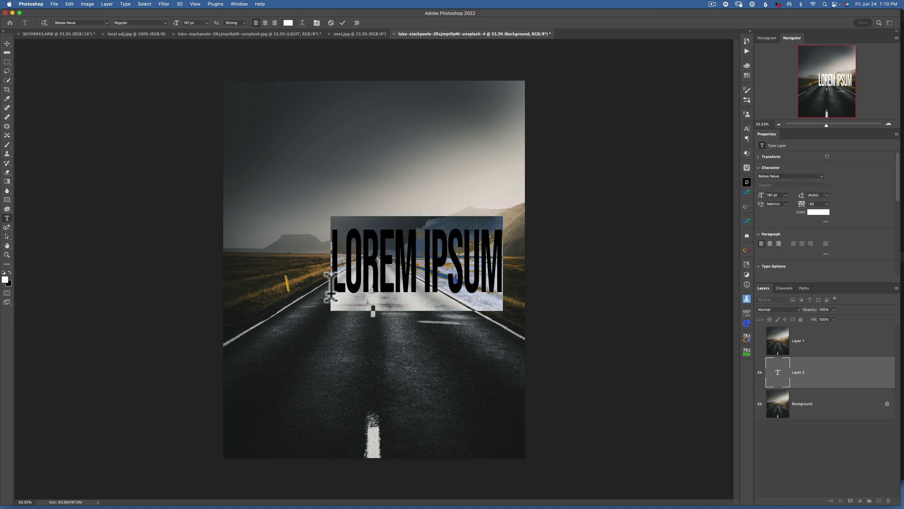
{"action": "key", "text": "shift"}
{"action": "type", "text": "LIGHT"}
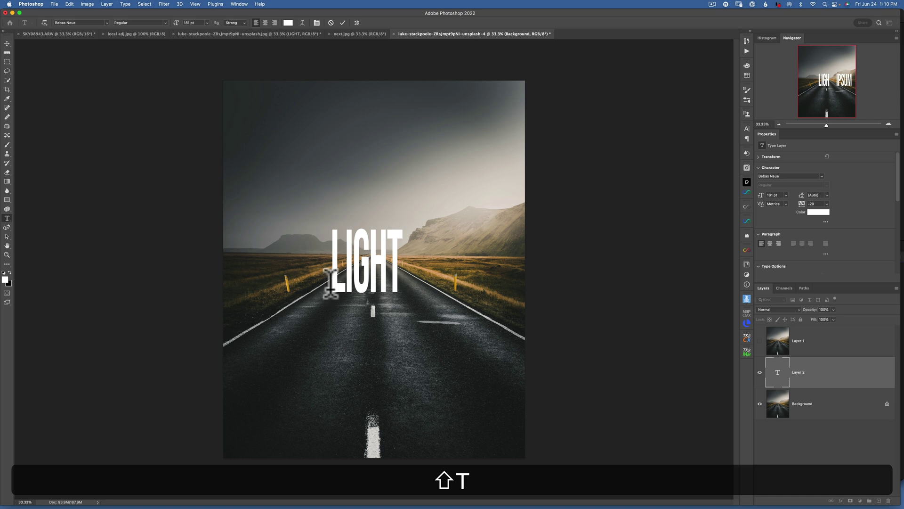
{"action": "key", "text": "shift"}
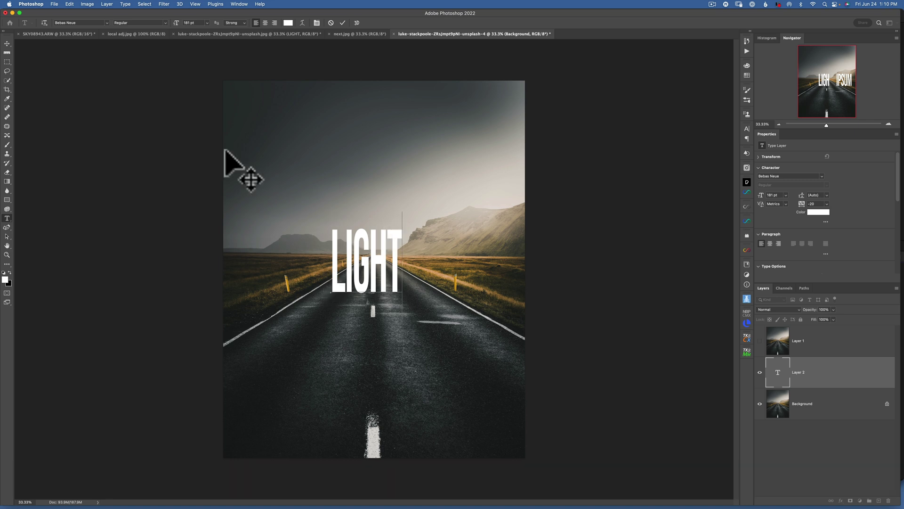
{"action": "left_click", "coordinate": [7, 43]}
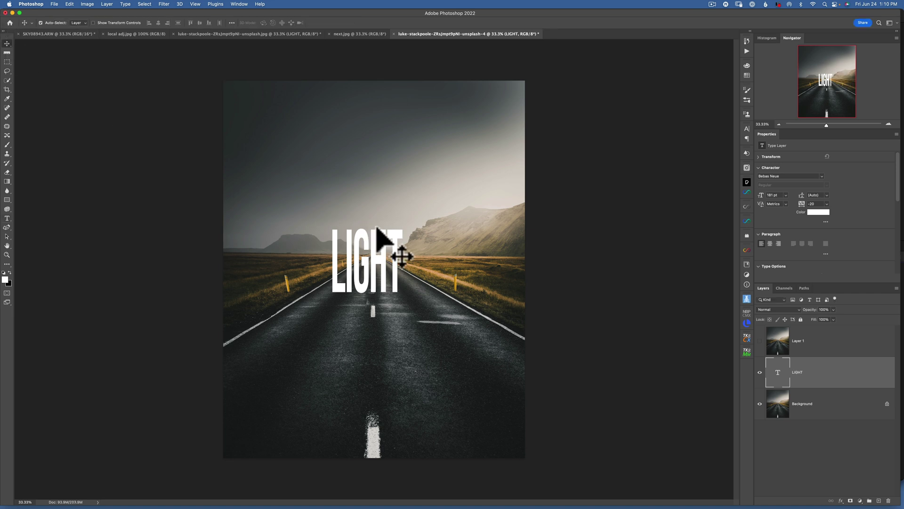
{"action": "left_click_drag", "start_coordinate": [403, 264], "coordinate": [404, 248]}
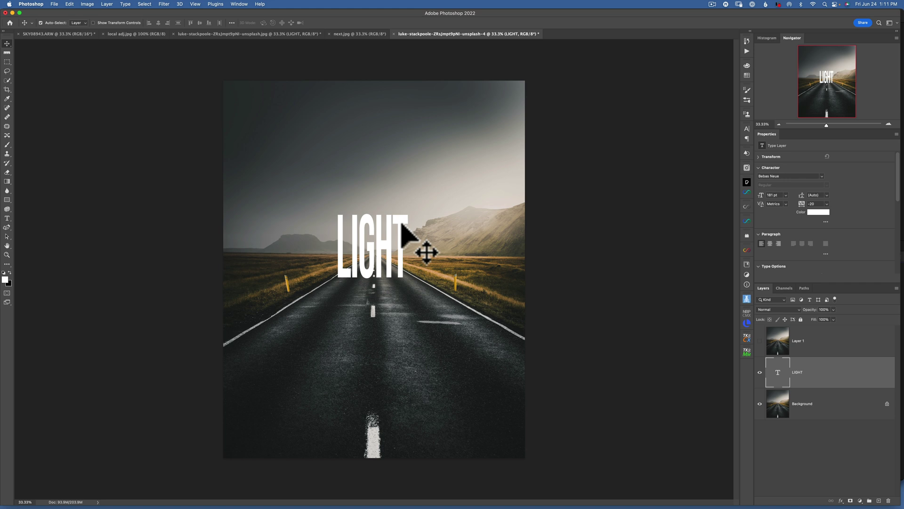
Enlarge the LIGHT text to 199 pt and nudge it into place over the road.
{"action": "double_click", "coordinate": [399, 254]}
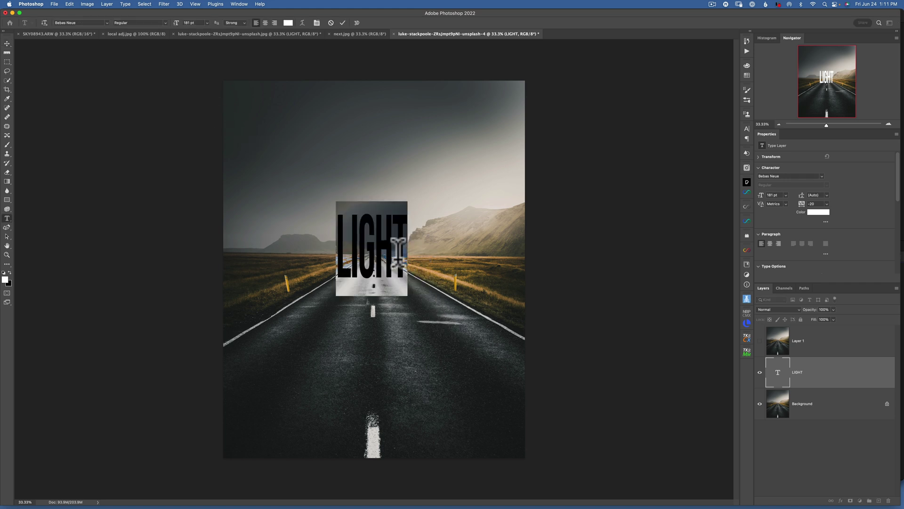
{"action": "left_click_drag", "start_coordinate": [177, 22], "coordinate": [184, 23]}
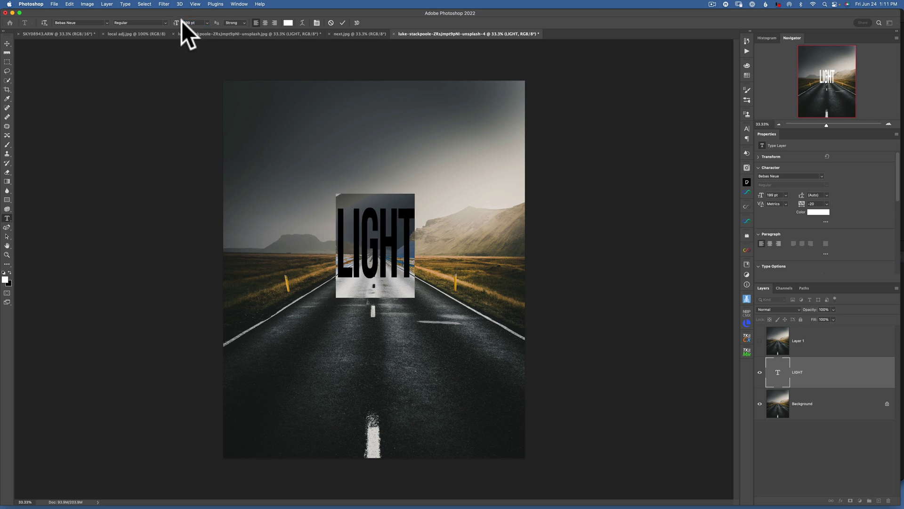
{"action": "left_click", "coordinate": [342, 23]}
{"action": "key", "text": "v"}
{"action": "left_click_drag", "start_coordinate": [406, 262], "coordinate": [408, 260]}
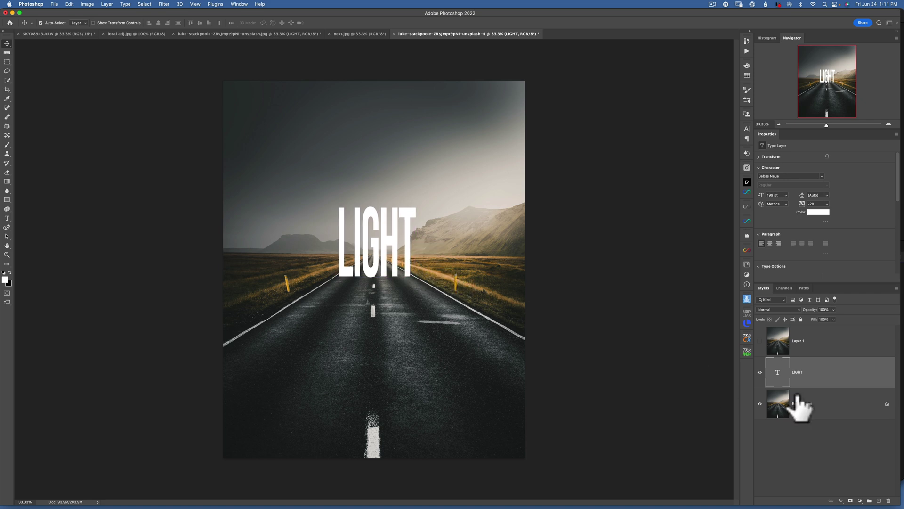
{"action": "double_click", "coordinate": [379, 259]}
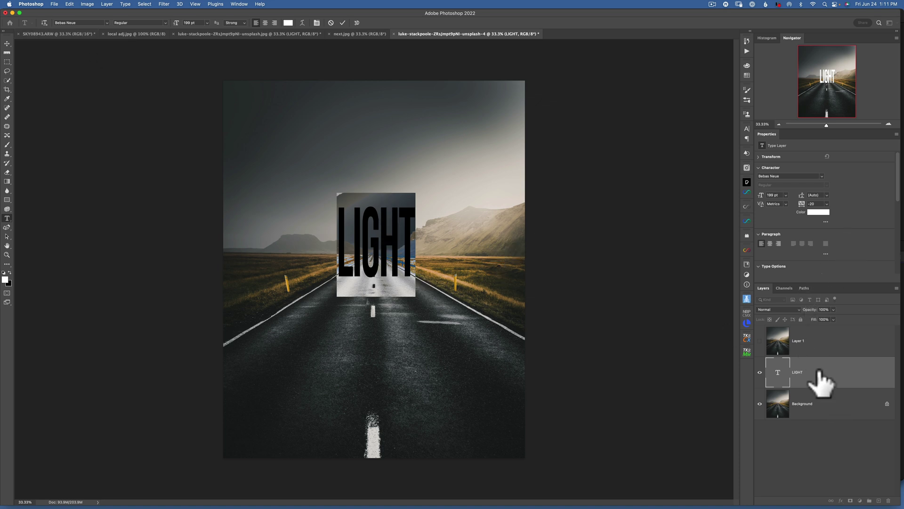
{"action": "key", "text": "Escape"}
{"action": "key", "text": "v"}
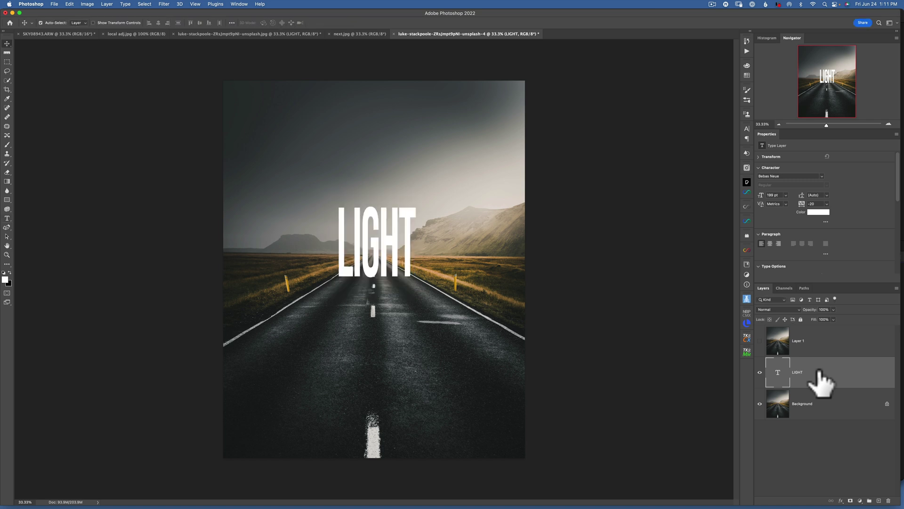
Rasterize the LIGHT type layer and duplicate it.
{"action": "right_click", "coordinate": [818, 370]}
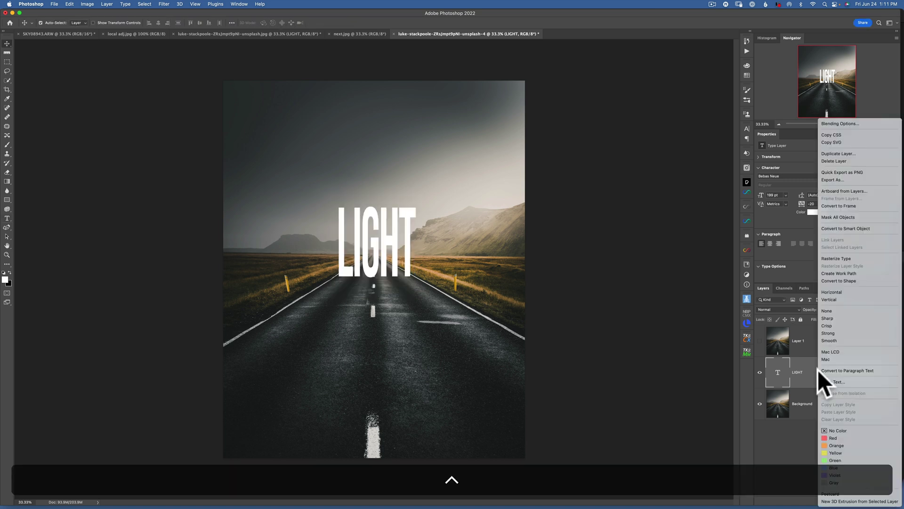
{"action": "left_click", "coordinate": [843, 259]}
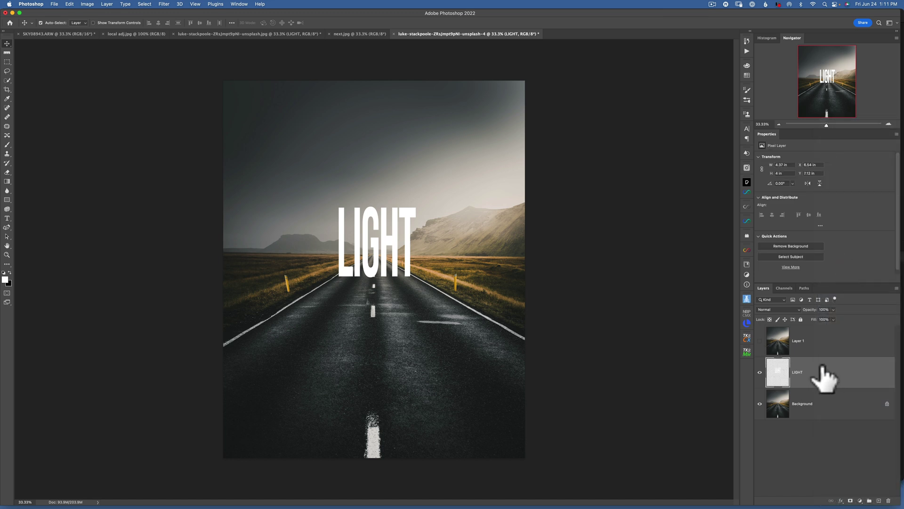
{"action": "key", "text": "super+j"}
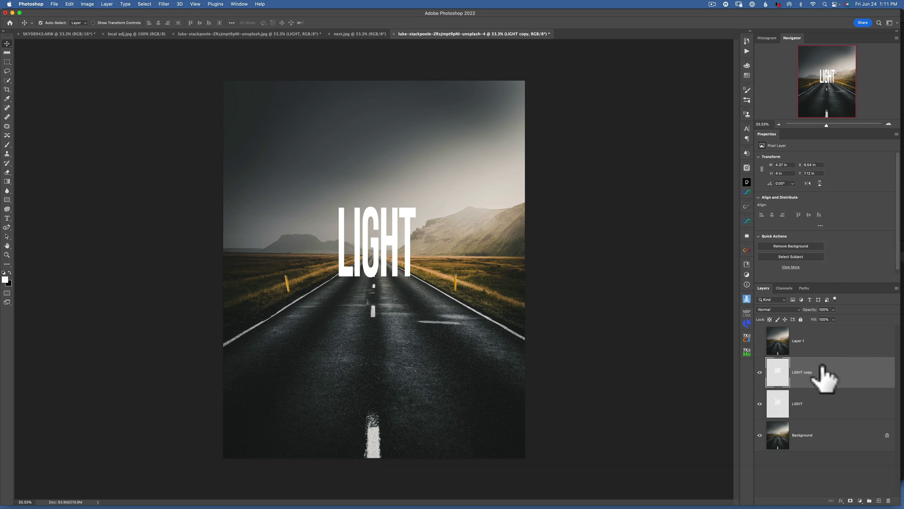
Flip the lower LIGHT layer vertically and move it straight down so it mirrors the upright word along its base.
{"action": "left_click", "coordinate": [786, 412]}
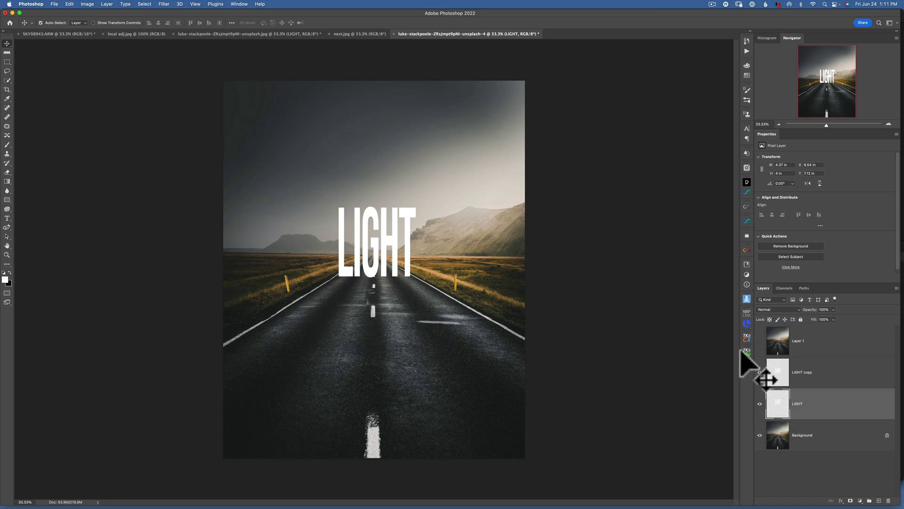
{"action": "key", "text": "alt+bracketright"}
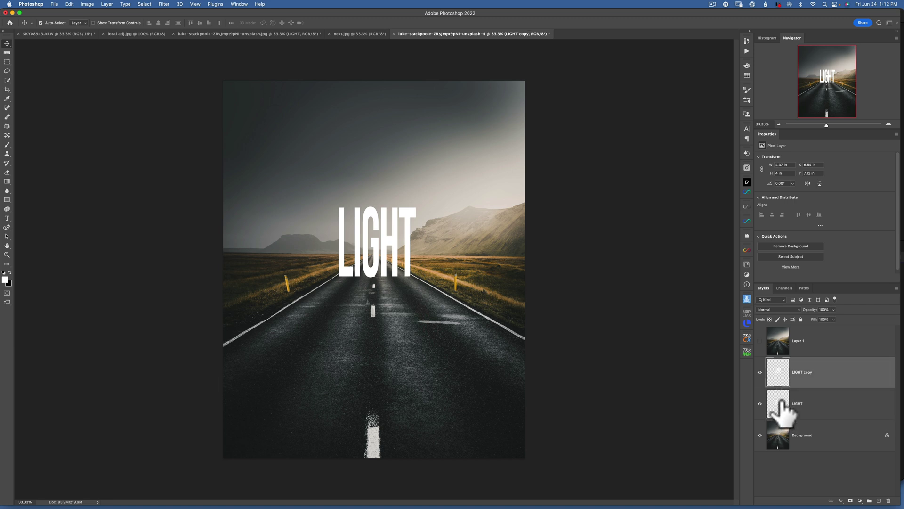
{"action": "key", "text": "alt+bracketleft"}
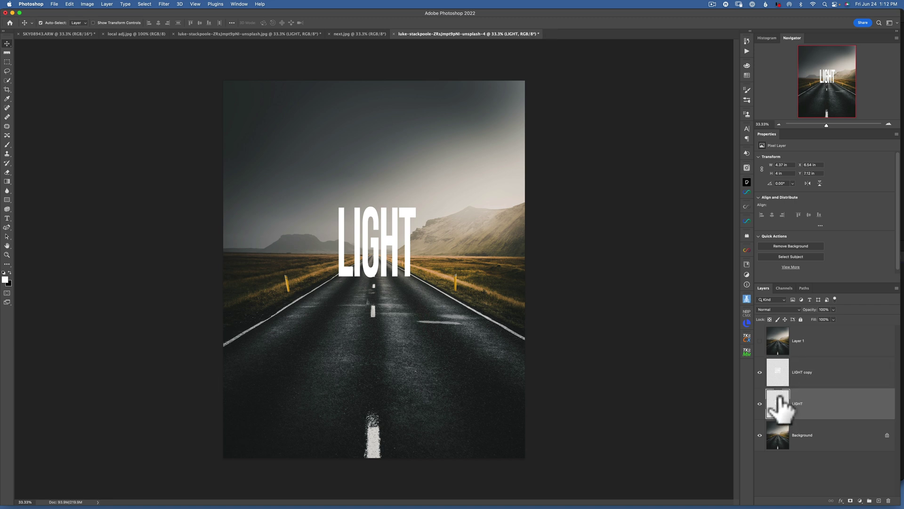
{"action": "key", "text": "super+t"}
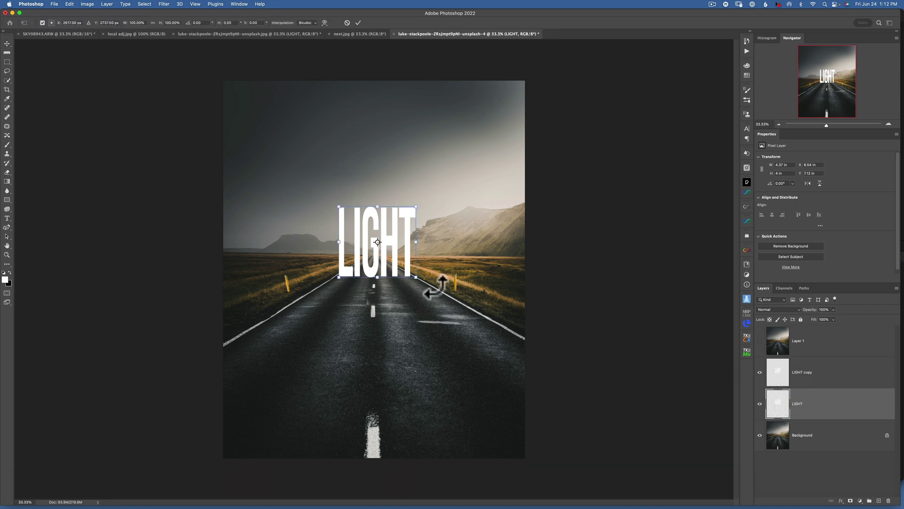
{"action": "left_click", "coordinate": [392, 254], "text": "ctrl"}
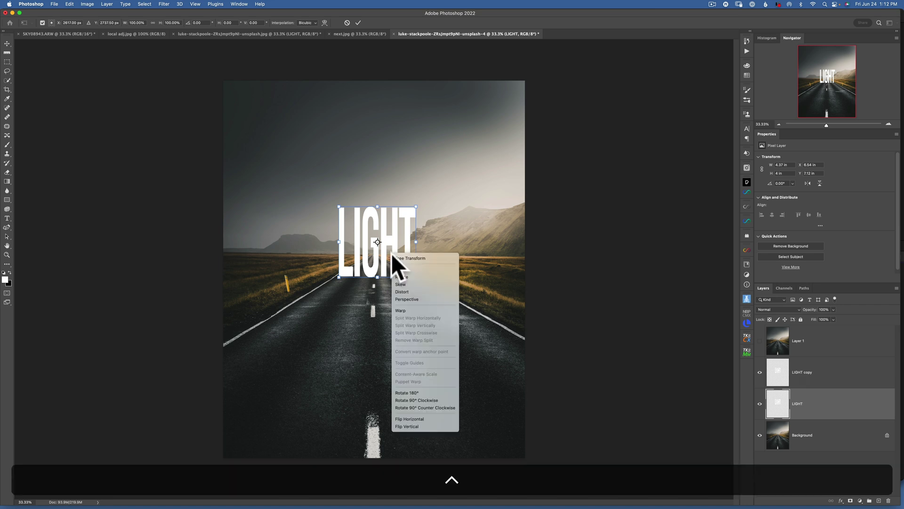
{"action": "left_click", "coordinate": [418, 425]}
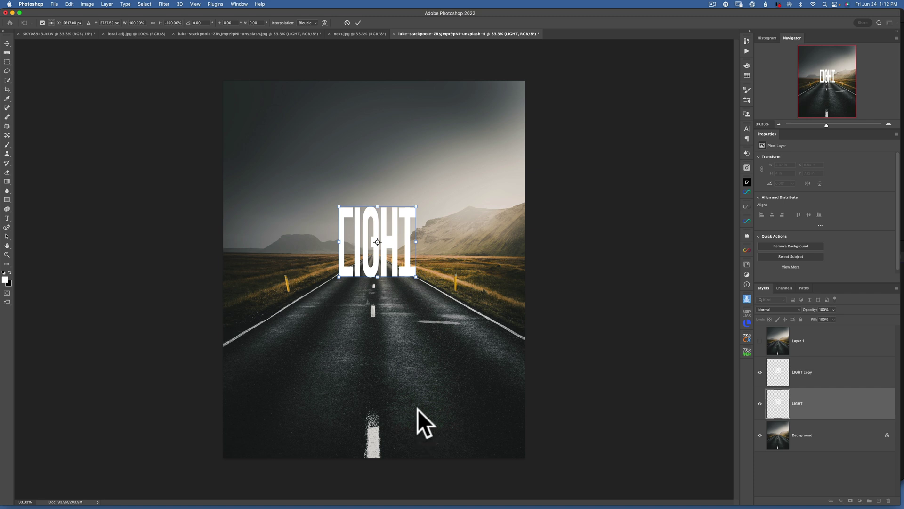
{"action": "key", "text": "shift"}
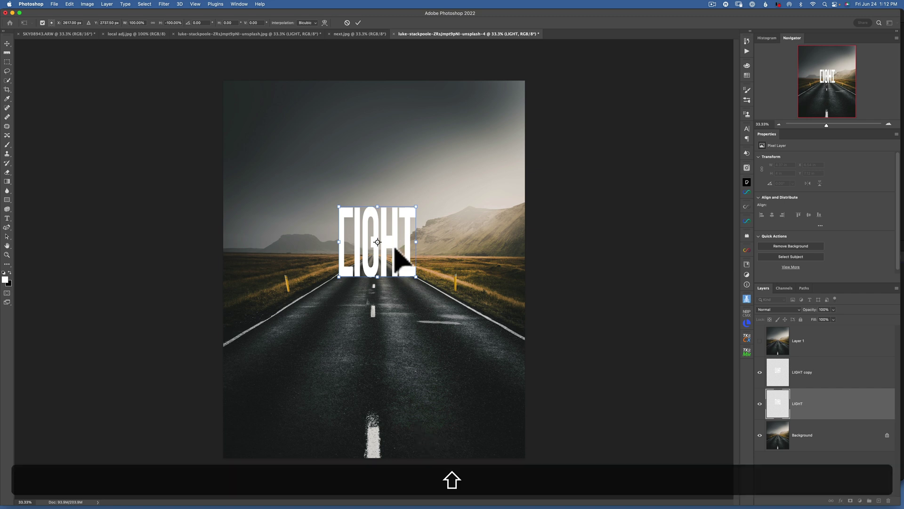
{"action": "left_click_drag", "start_coordinate": [395, 250], "coordinate": [391, 320]}
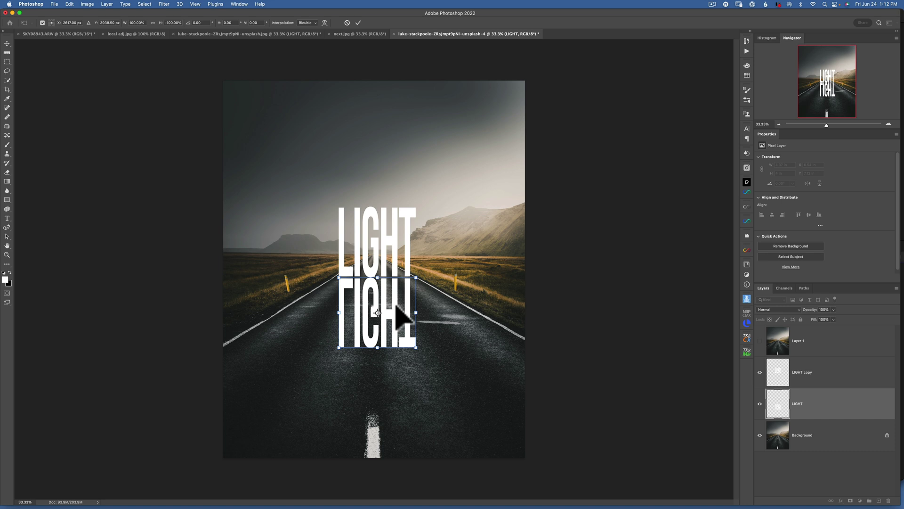
Apply a Perspective transform to the flipped LIGHT, spreading its lower edge outward to follow the road's side lines.
{"action": "left_click", "coordinate": [396, 306], "text": "ctrl"}
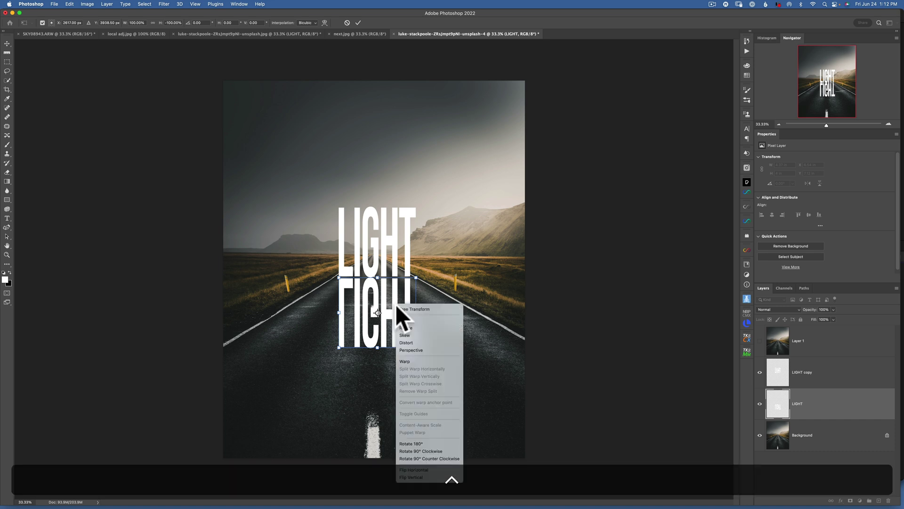
{"action": "left_click", "coordinate": [418, 350]}
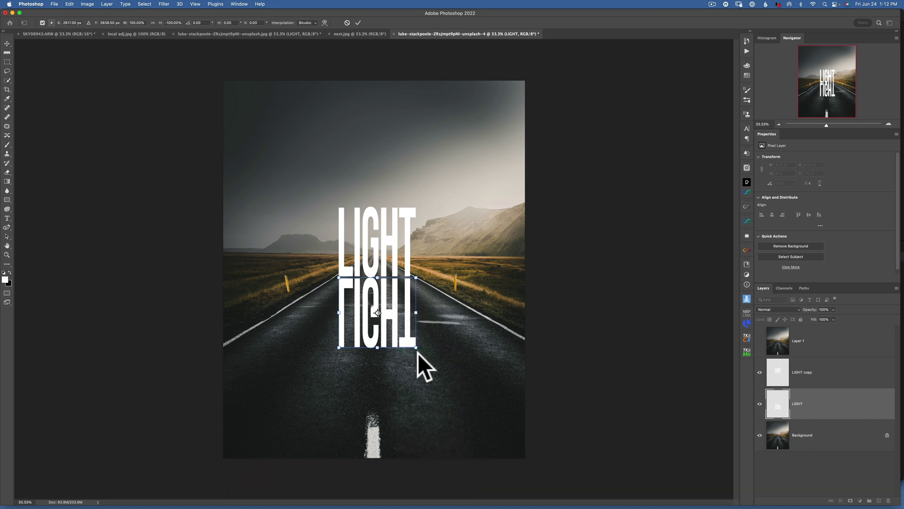
{"action": "left_click_drag", "start_coordinate": [416, 349], "coordinate": [530, 368]}
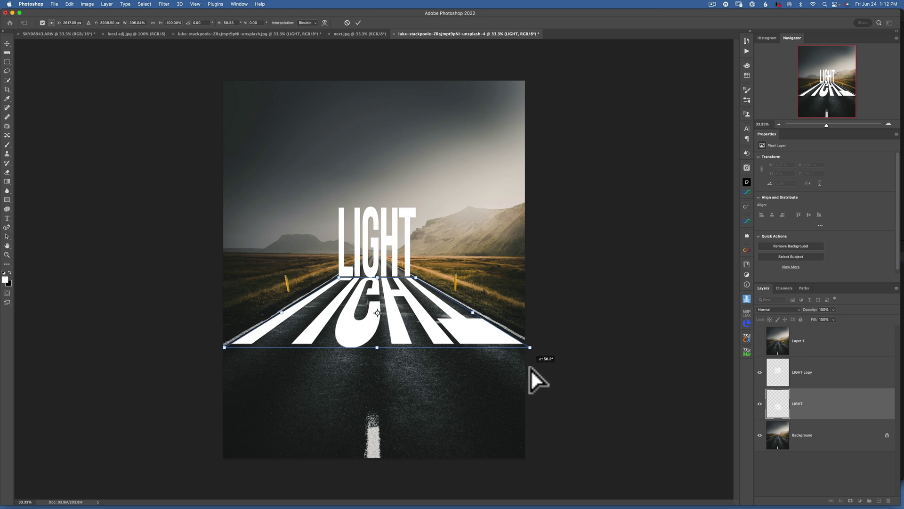
Compress the flipped LIGHT with Free Transform to about 66% height, keeping its edges along the road lines, and apply the transform.
{"action": "right_click", "coordinate": [393, 309]}
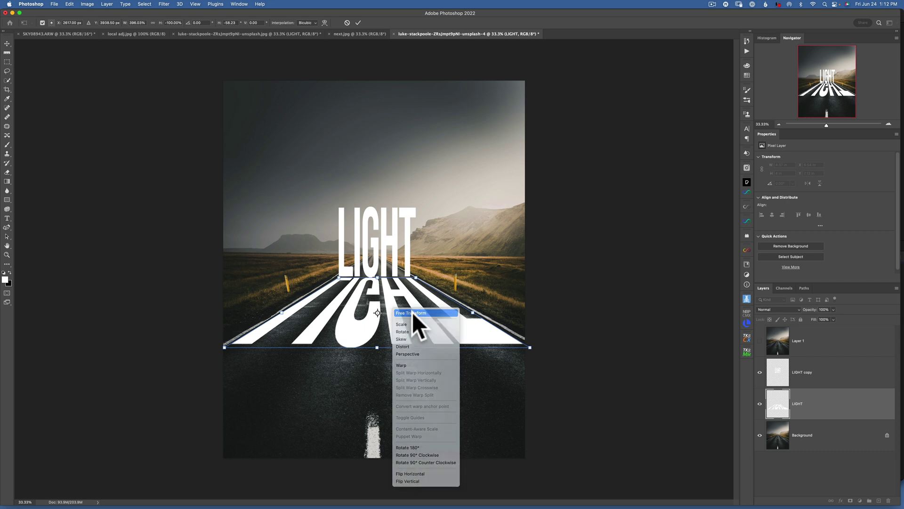
{"action": "left_click", "coordinate": [411, 312]}
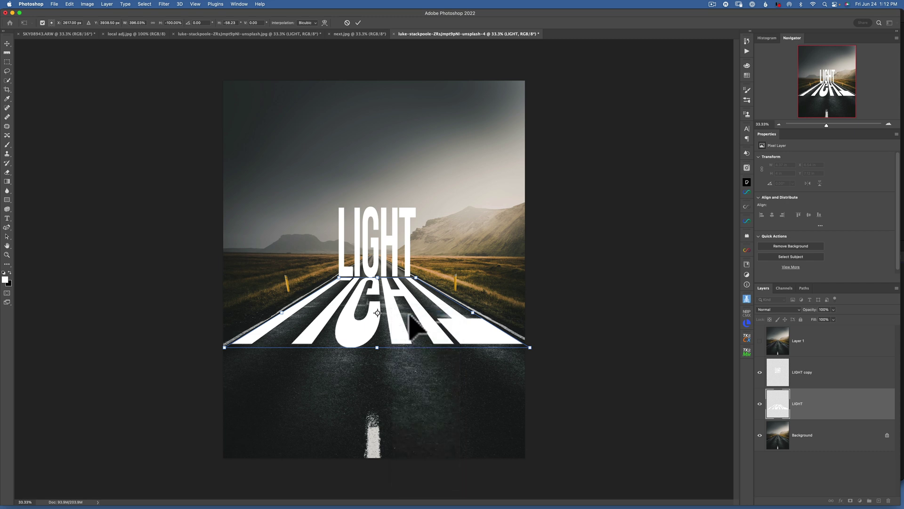
{"action": "left_click_drag", "start_coordinate": [378, 349], "coordinate": [374, 328]}
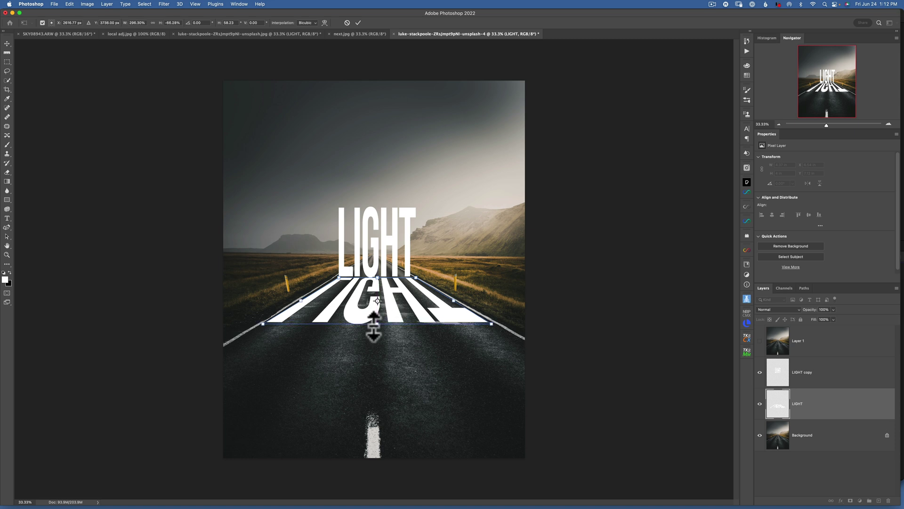
{"action": "key", "text": "Return"}
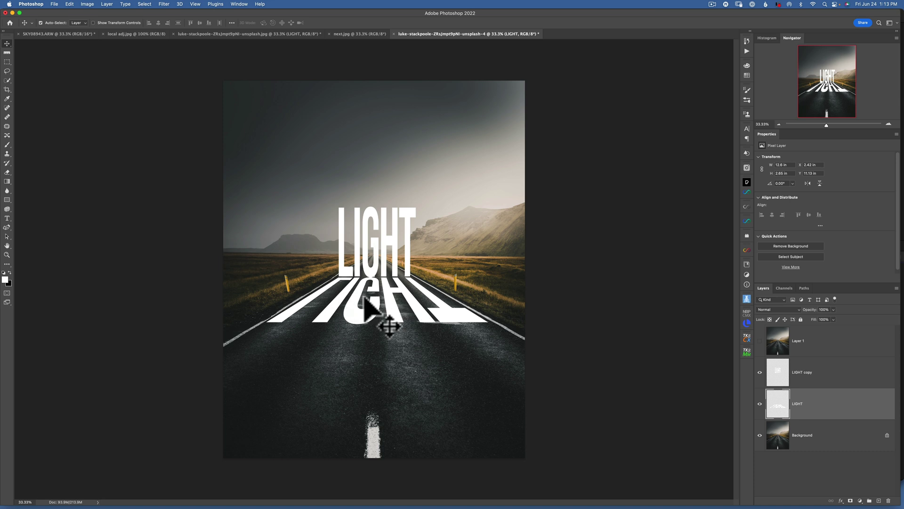
Add a Brightness/Contrast adjustment layer directly above the Background and lower its Brightness to about -103.
{"action": "left_click", "coordinate": [781, 438]}
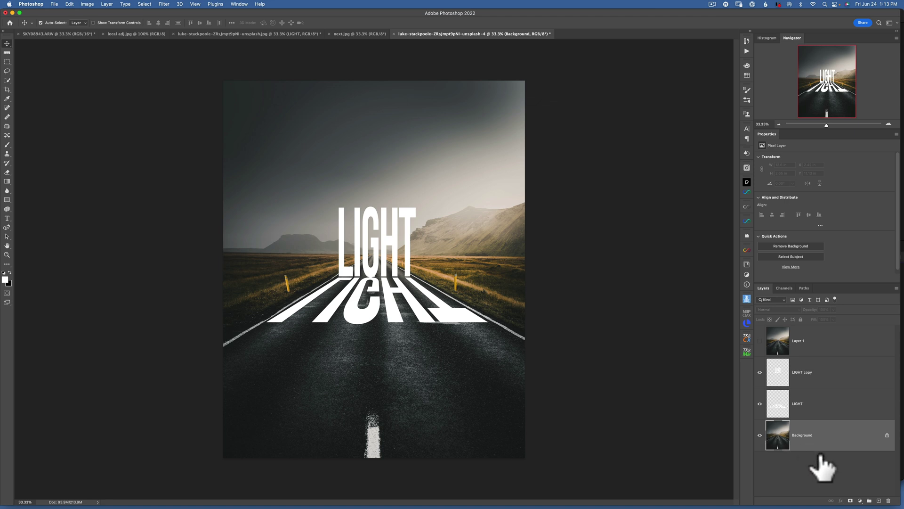
{"action": "left_click", "coordinate": [861, 501]}
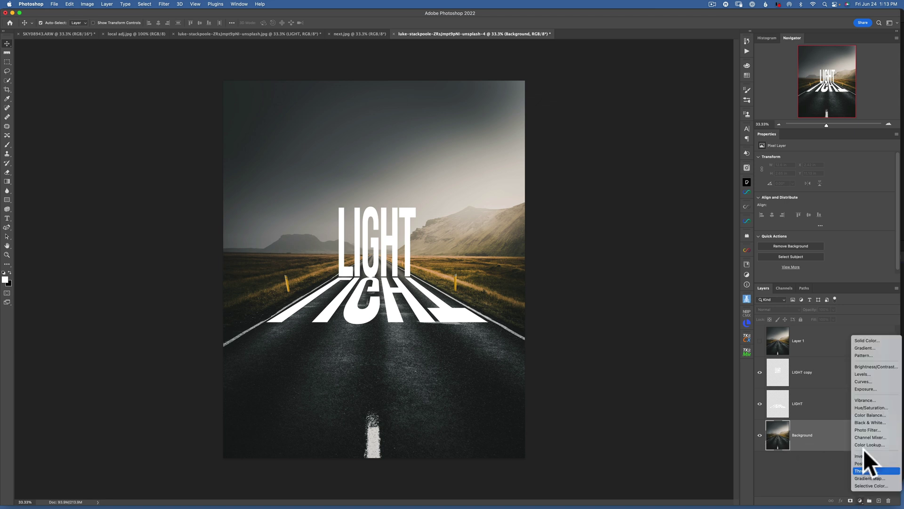
{"action": "left_click", "coordinate": [876, 367]}
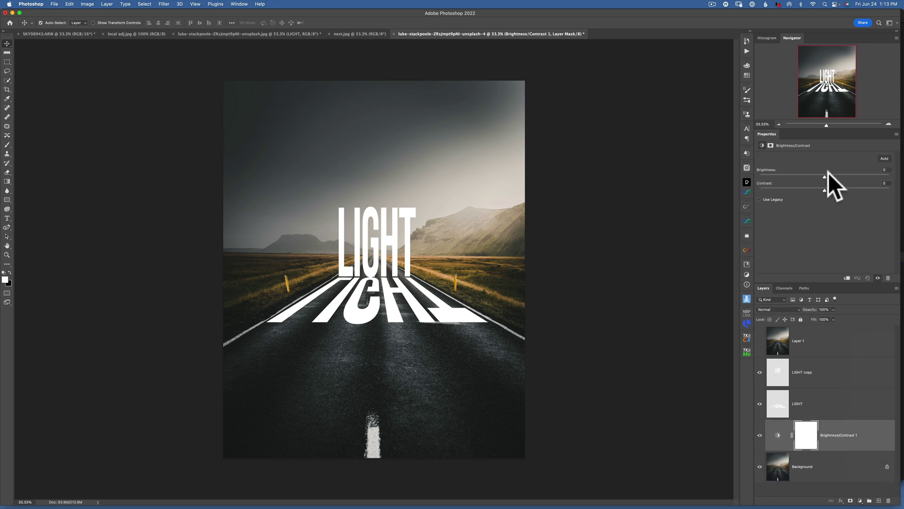
{"action": "left_click_drag", "start_coordinate": [824, 175], "coordinate": [776, 172]}
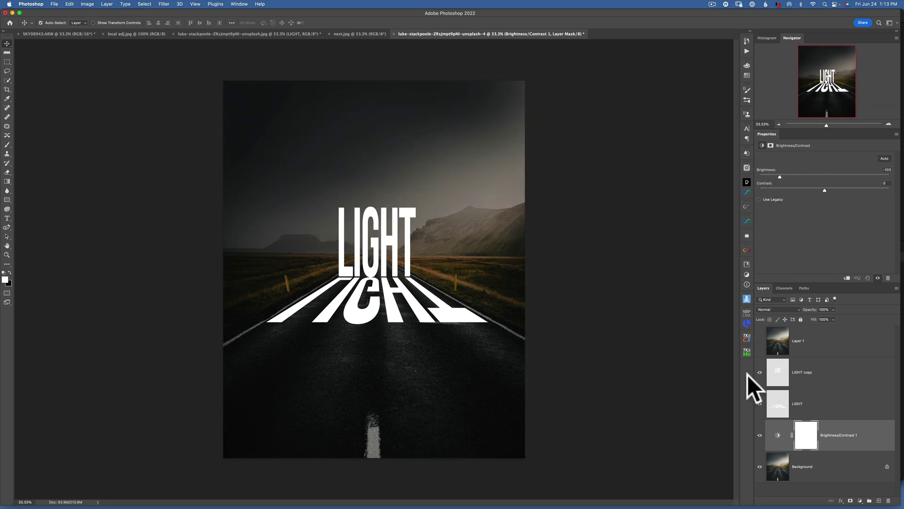
Make Layer 1 visible and clip it to the LIGHT copy layer so the road photo fills the upright letters.
{"action": "left_click", "coordinate": [775, 376]}
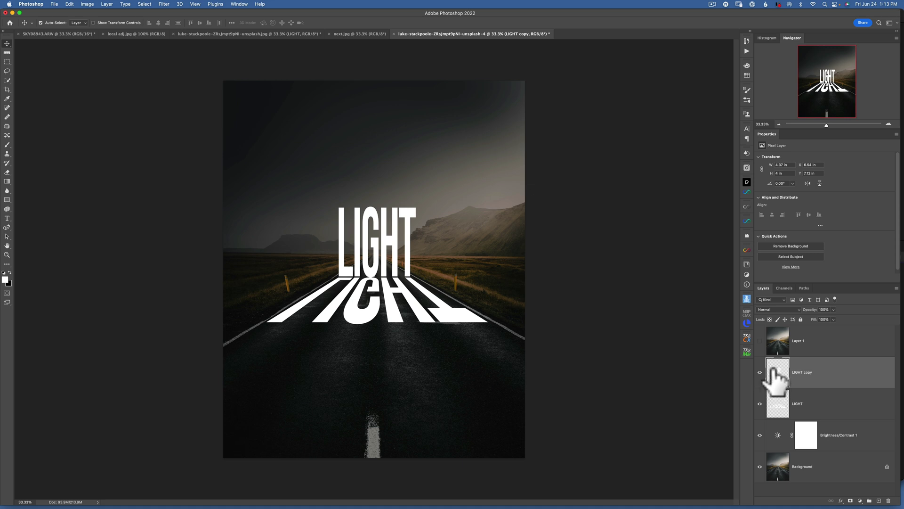
{"action": "left_click", "coordinate": [780, 348]}
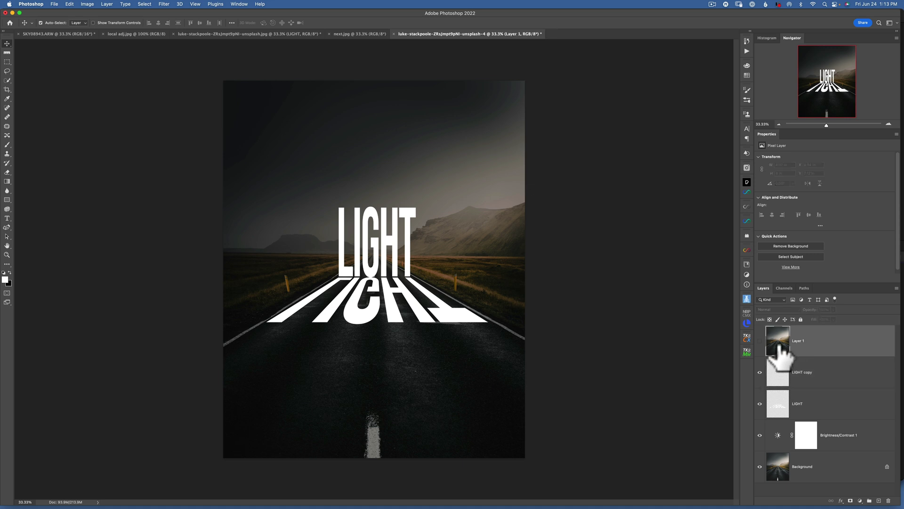
{"action": "left_click", "coordinate": [760, 340]}
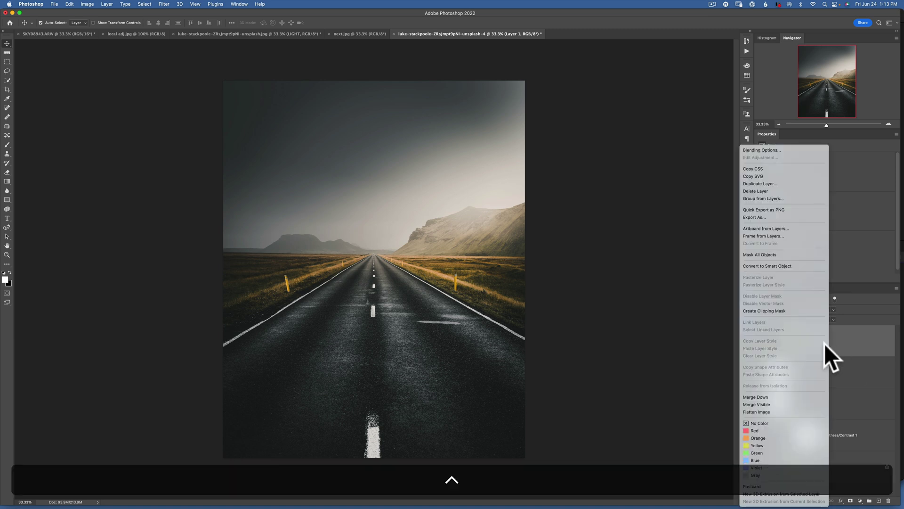
{"action": "left_click", "coordinate": [778, 311]}
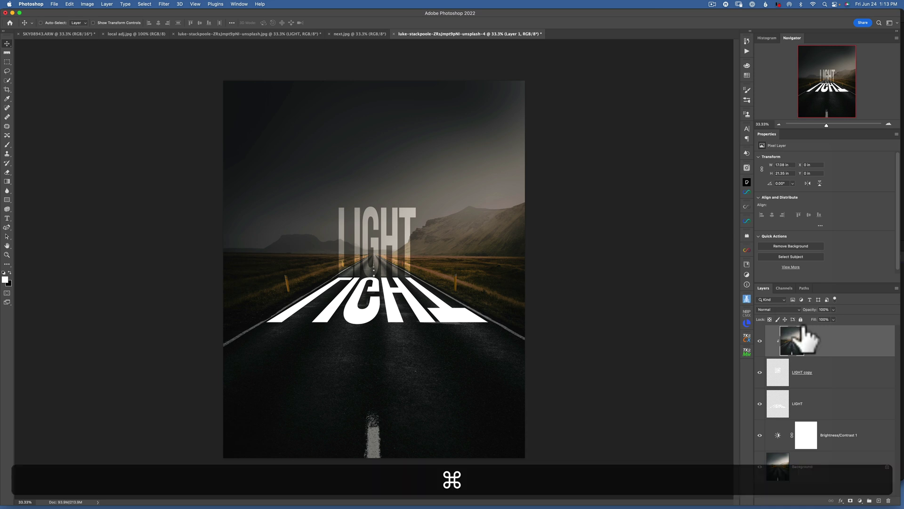
{"action": "key", "text": "super+z"}
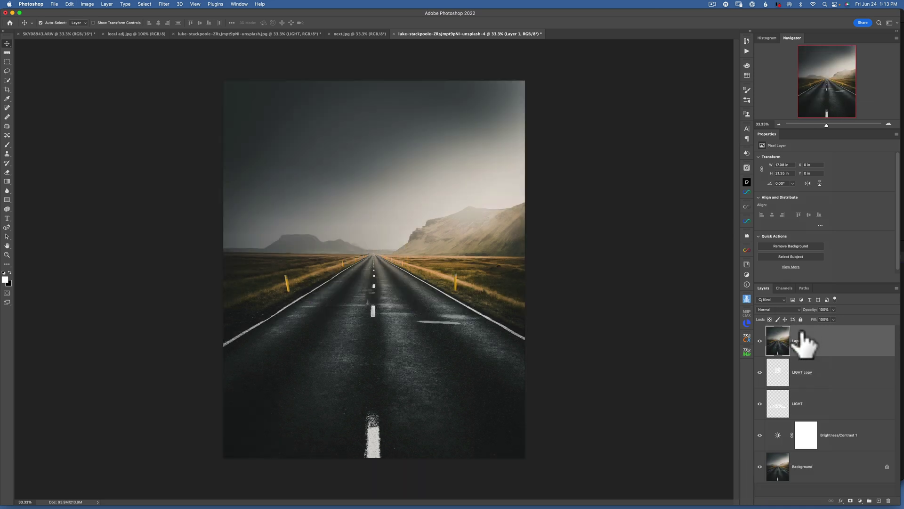
{"action": "key", "text": "alt"}
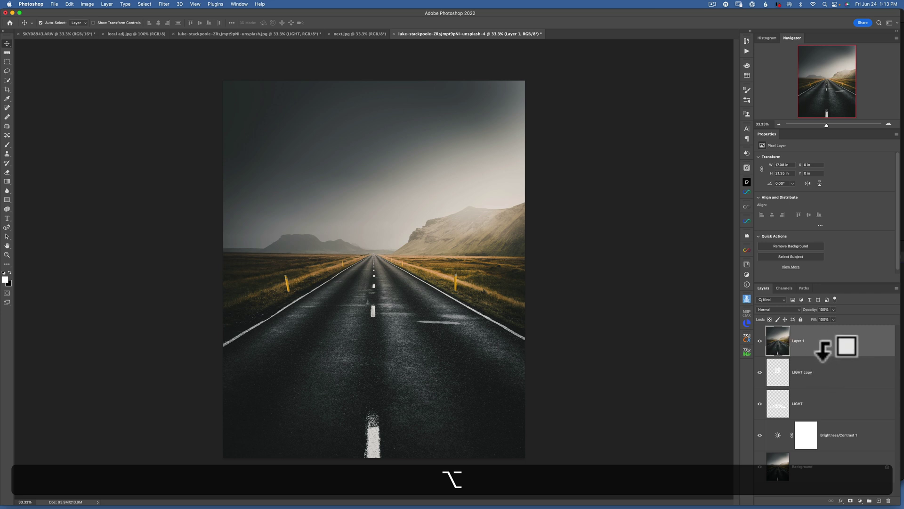
{"action": "left_click", "coordinate": [822, 349], "text": "alt"}
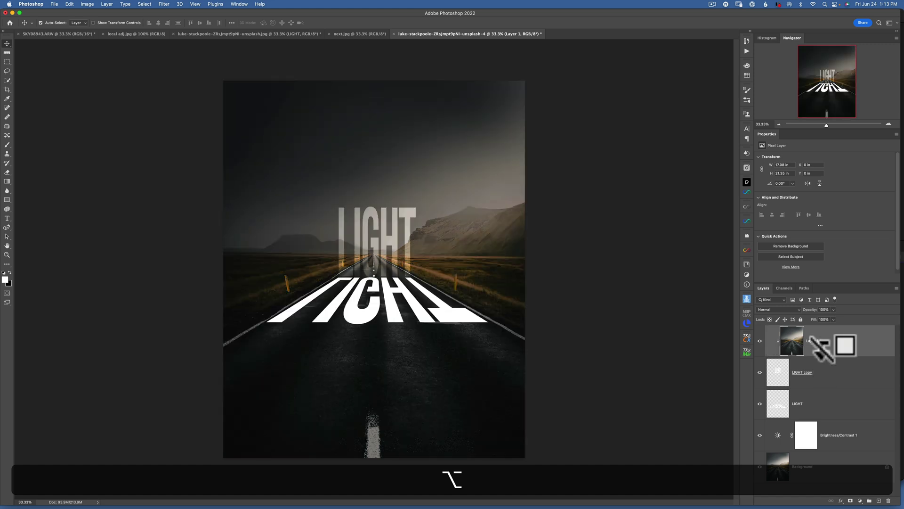
Add an outside Stroke to the LIGHT copy layer, about 5 px wide, in Linear Light mode at about 80% opacity.
{"action": "left_click", "coordinate": [796, 372]}
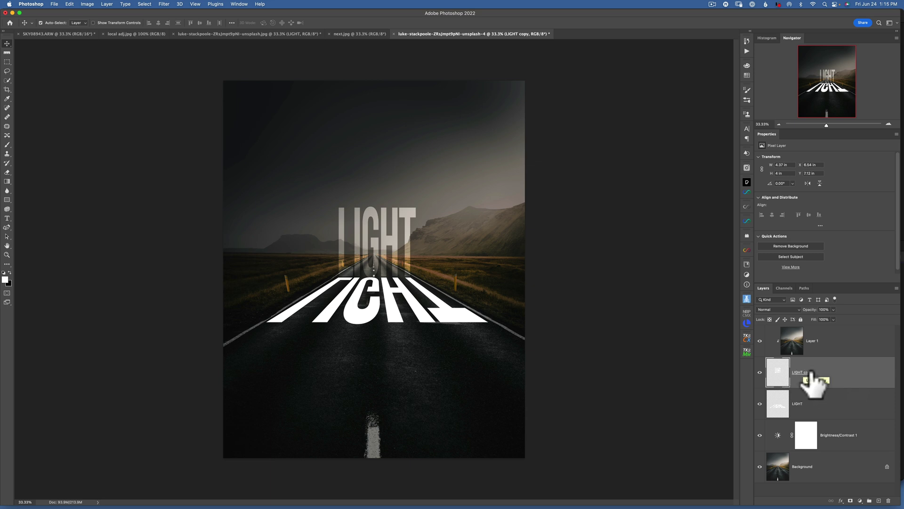
{"action": "double_click", "coordinate": [856, 373]}
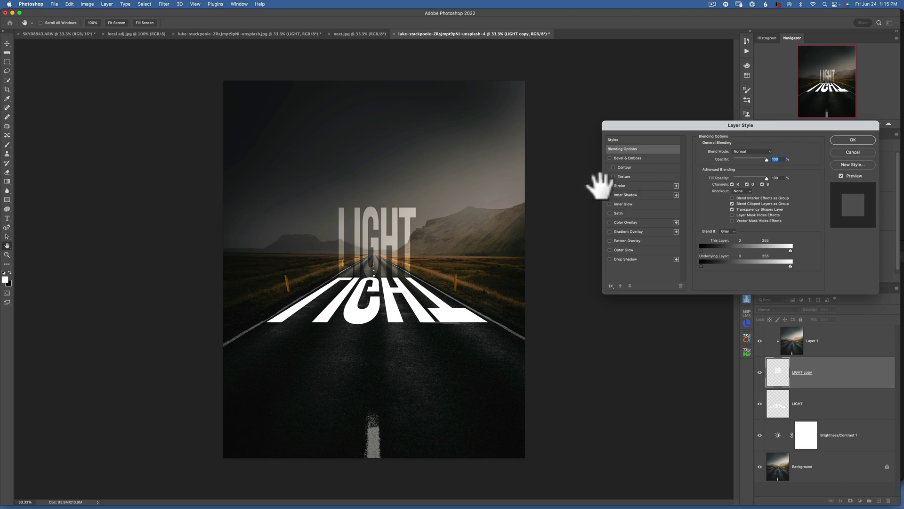
{"action": "left_click", "coordinate": [618, 185]}
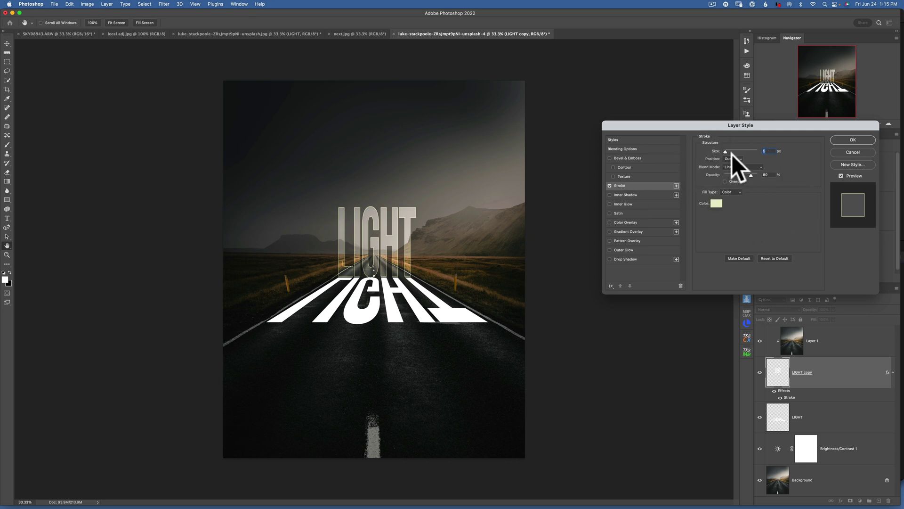
{"action": "mouse_move", "coordinate": [726, 152]}
{"action": "left_mouse_down"}
{"action": "mouse_move", "coordinate": [734, 152]}
{"action": "mouse_move", "coordinate": [726, 151]}
{"action": "left_mouse_up"}
{"action": "left_click_drag", "start_coordinate": [765, 174], "coordinate": [751, 177]}
Set the Stroke color to the pale yellow dad7af after trying a color sampled from the photo.
{"action": "left_click", "coordinate": [716, 203]}
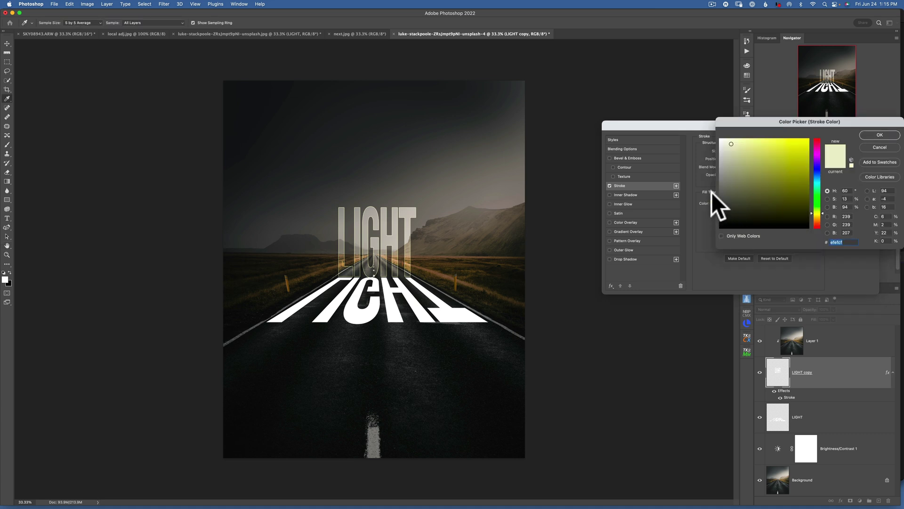
{"action": "left_click", "coordinate": [732, 147]}
{"action": "left_click", "coordinate": [731, 144]}
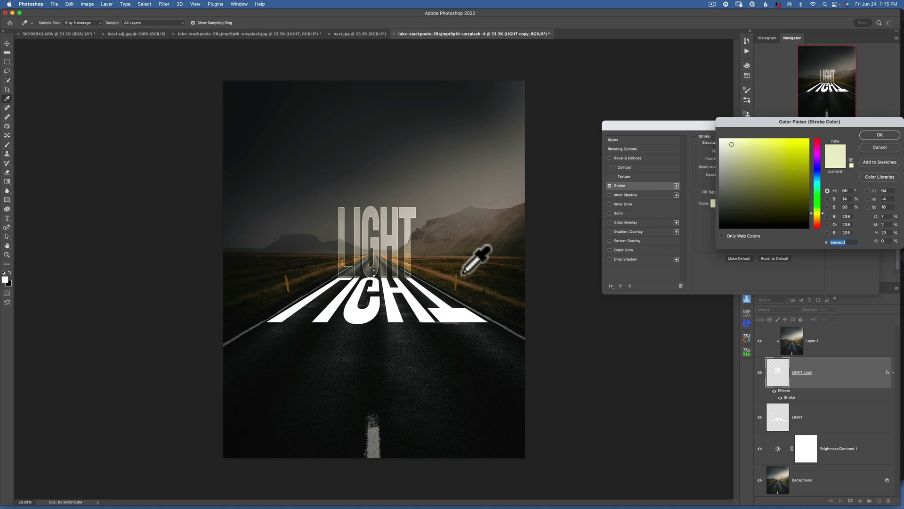
{"action": "left_click", "coordinate": [434, 274]}
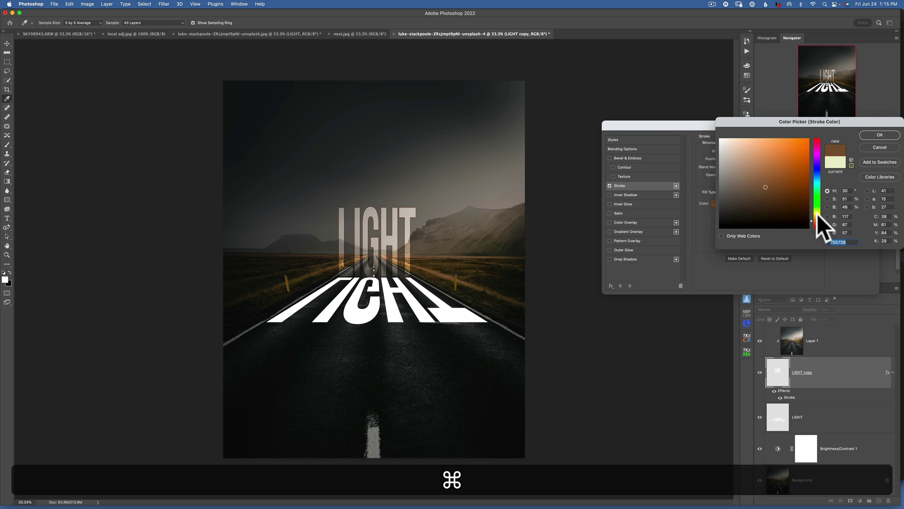
{"action": "key", "text": "super+z"}
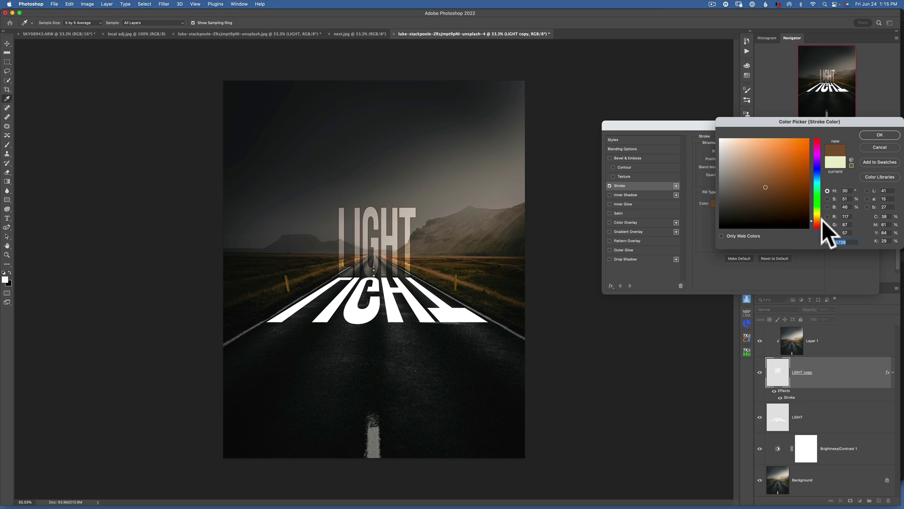
{"action": "left_click_drag", "start_coordinate": [822, 220], "coordinate": [821, 214]}
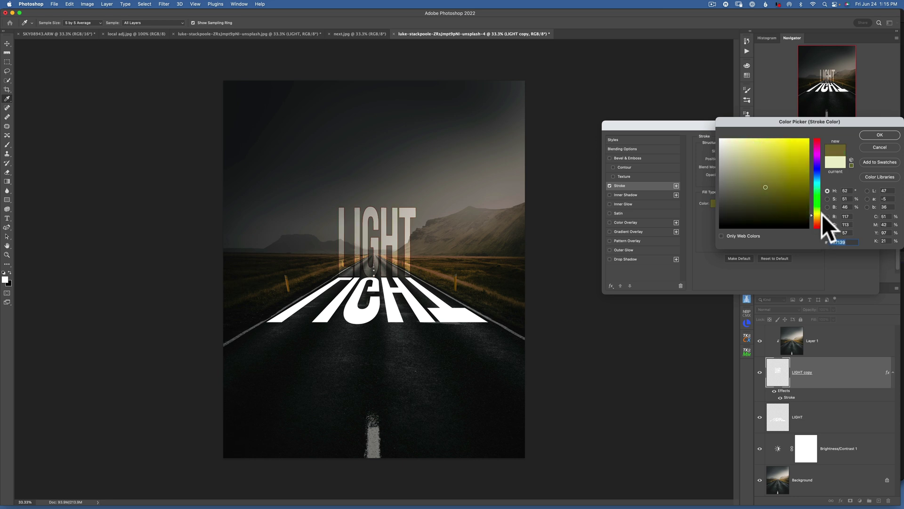
{"action": "left_click_drag", "start_coordinate": [781, 165], "coordinate": [737, 151]}
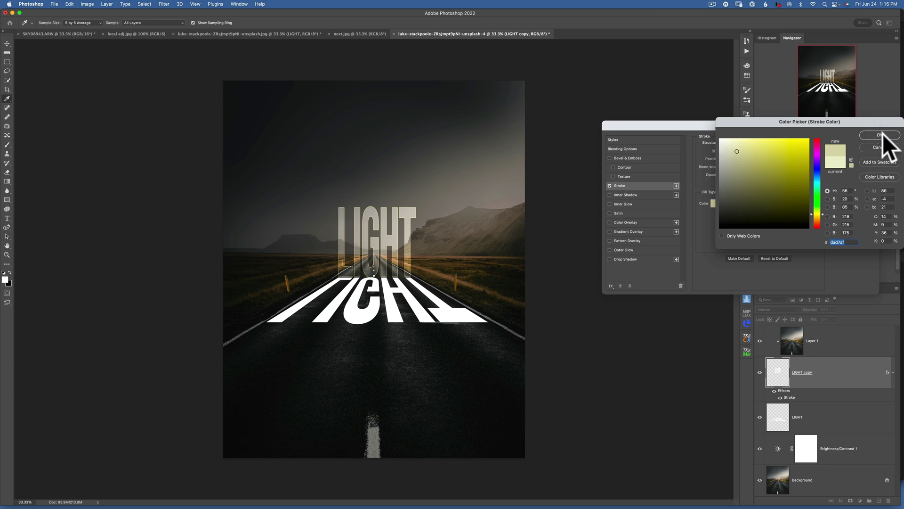
{"action": "left_click", "coordinate": [883, 134]}
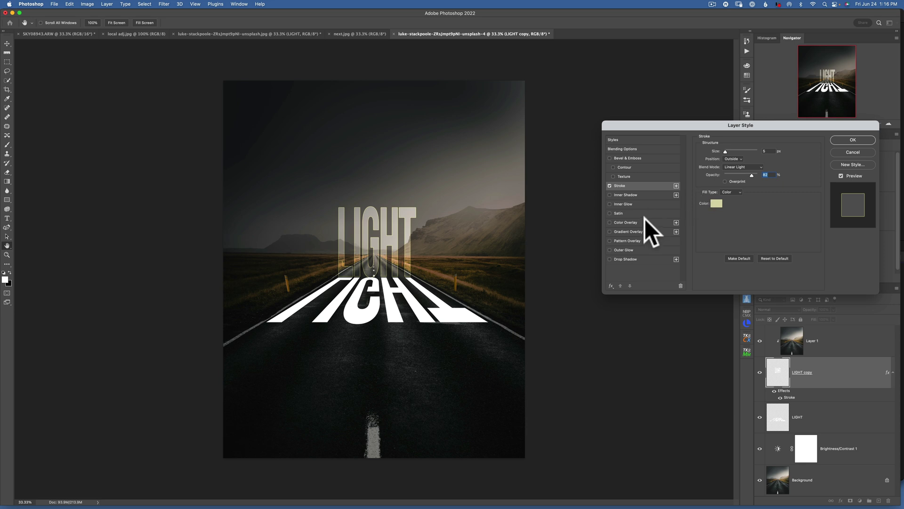
Add a pale yellow Inner Glow to the upright LIGHT in Overlay mode at about 91% opacity, with Edge as its source.
{"action": "left_click", "coordinate": [623, 204]}
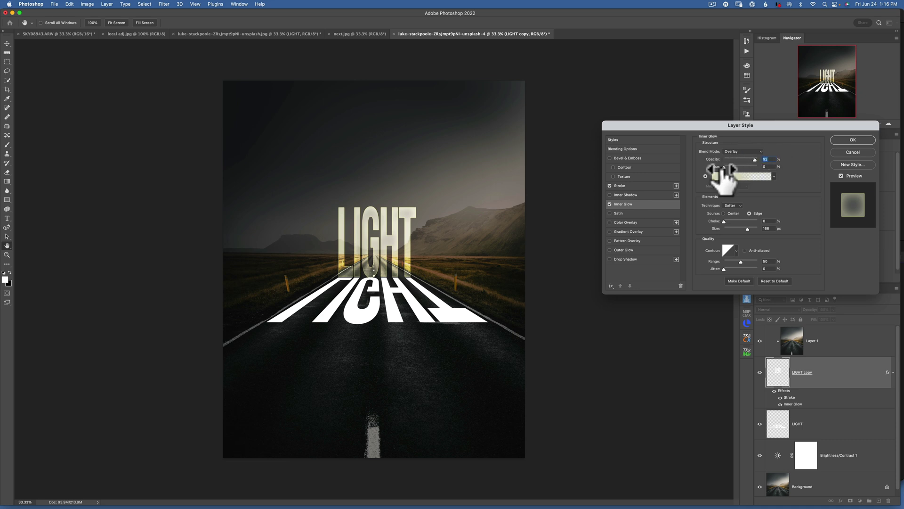
{"action": "mouse_move", "coordinate": [755, 159]}
{"action": "left_mouse_down"}
{"action": "mouse_move", "coordinate": [743, 158]}
{"action": "mouse_move", "coordinate": [784, 162]}
{"action": "mouse_move", "coordinate": [747, 160]}
{"action": "mouse_move", "coordinate": [757, 161]}
{"action": "left_mouse_up"}
{"action": "left_click", "coordinate": [716, 176]}
{"action": "left_click", "coordinate": [732, 150]}
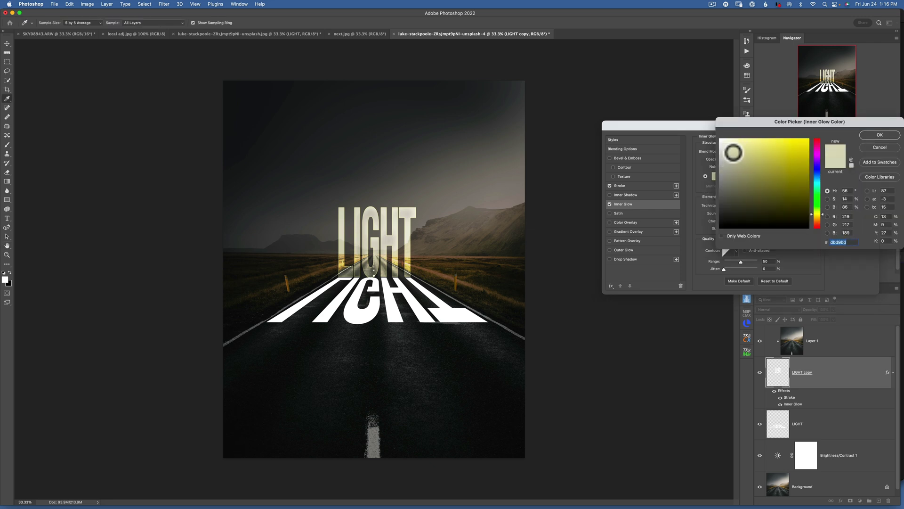
{"action": "left_click", "coordinate": [879, 135]}
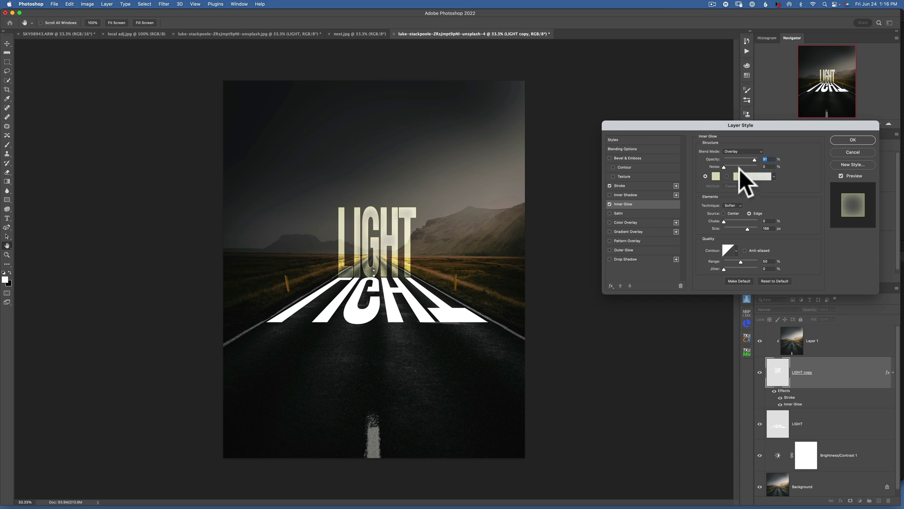
{"action": "left_click", "coordinate": [716, 176]}
{"action": "left_click", "coordinate": [724, 213]}
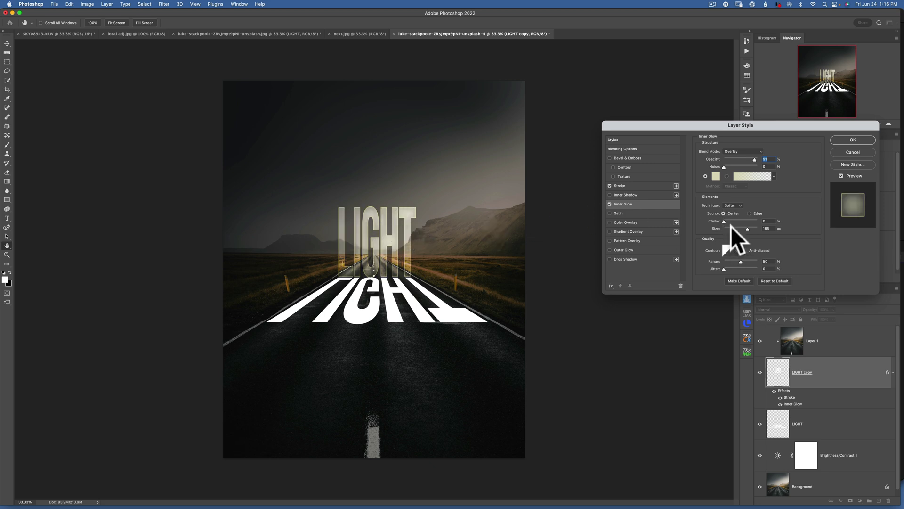
{"action": "left_click", "coordinate": [750, 213]}
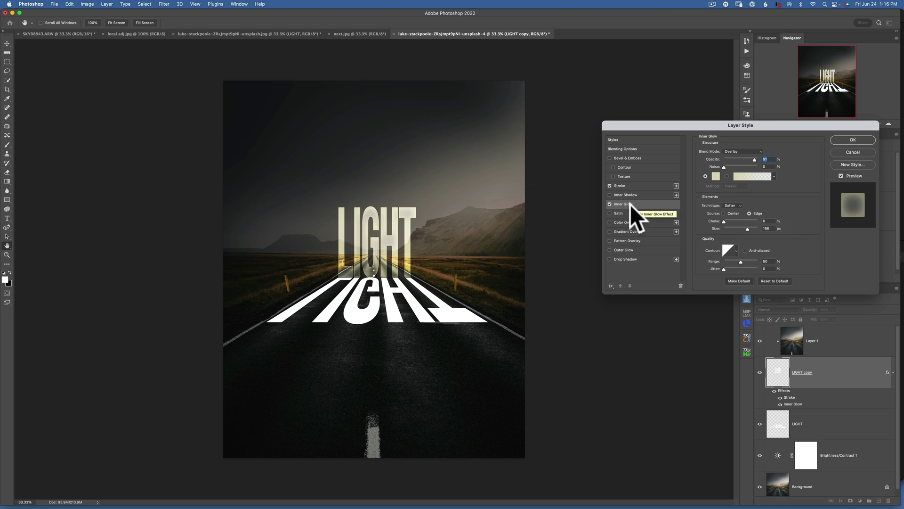
Add an Outer Glow in Screen mode at about 20% opacity with color e5e4c9, and apply the layer style.
{"action": "left_click", "coordinate": [620, 250]}
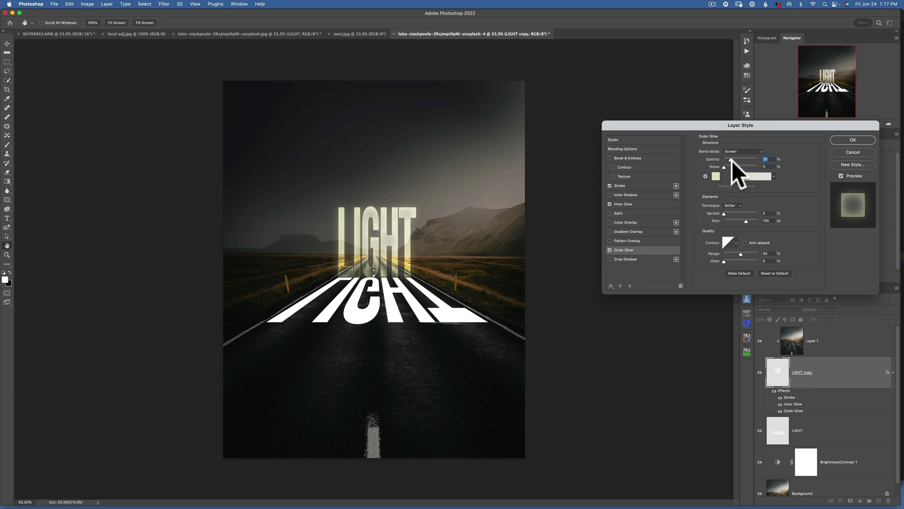
{"action": "mouse_move", "coordinate": [732, 159]}
{"action": "left_mouse_down"}
{"action": "mouse_move", "coordinate": [764, 164]}
{"action": "mouse_move", "coordinate": [730, 159]}
{"action": "left_mouse_up"}
{"action": "left_click", "coordinate": [716, 177]}
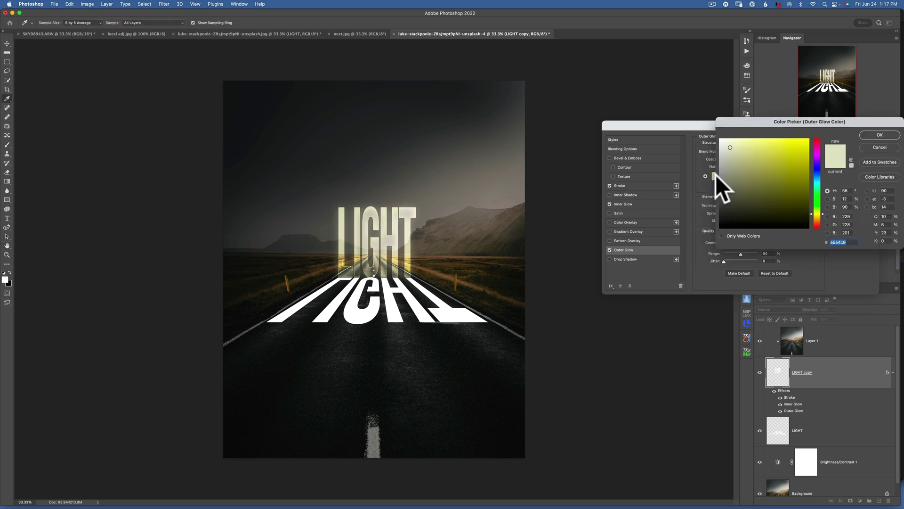
{"action": "left_click", "coordinate": [880, 135]}
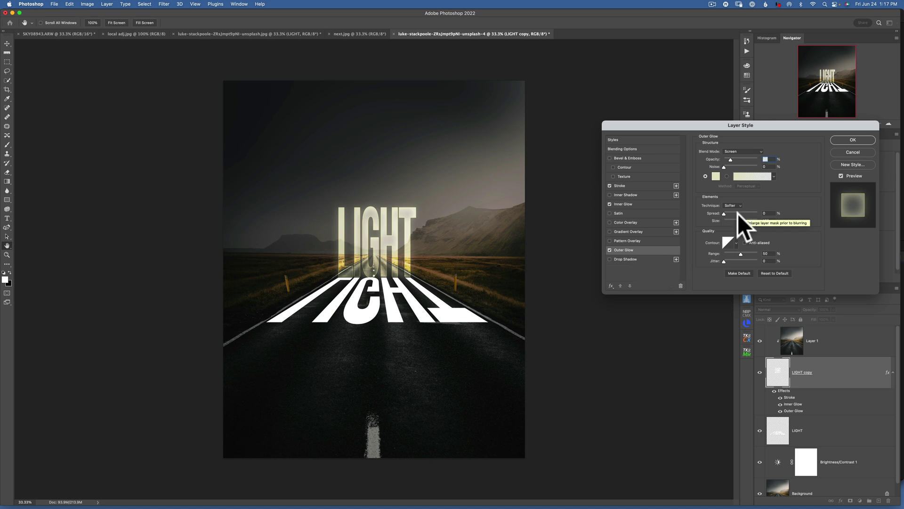
{"action": "left_click", "coordinate": [853, 140]}
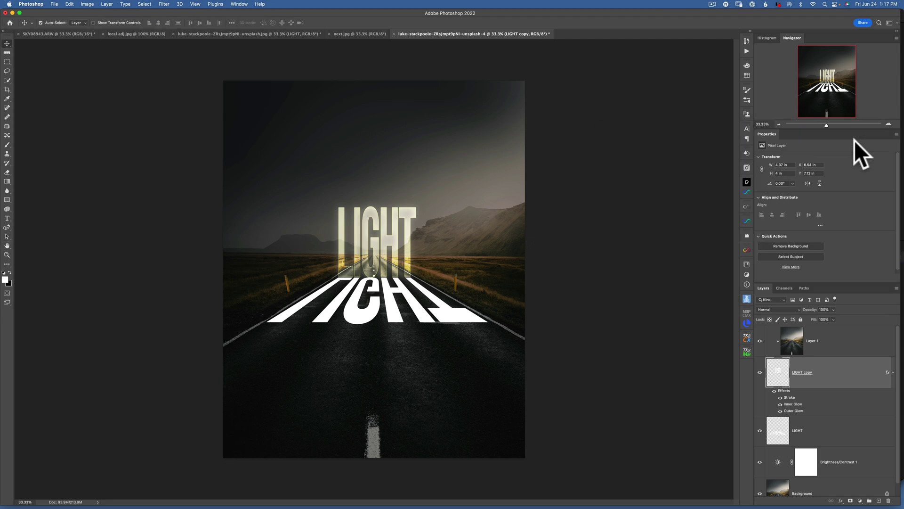
Soften the flipped LIGHT layer on the road with a Gaussian Blur of about 5.6 pixels radius.
{"action": "left_click", "coordinate": [782, 433]}
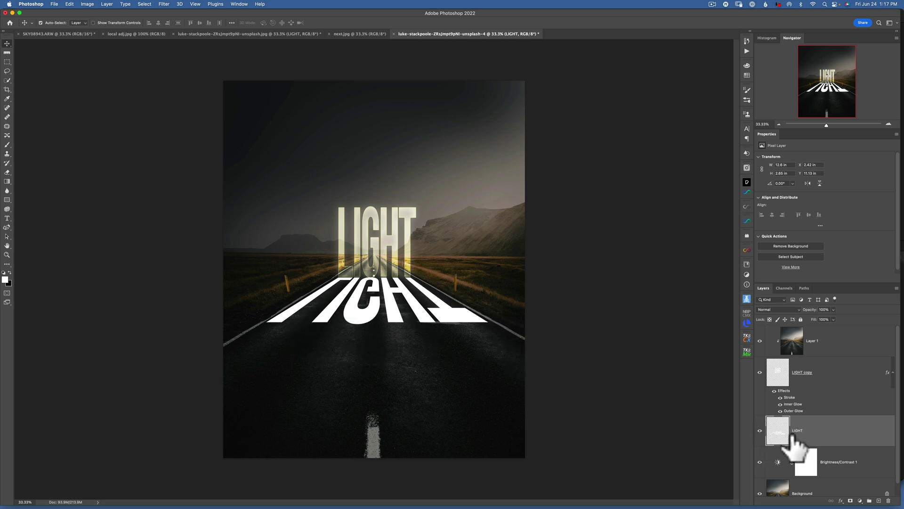
{"action": "left_click", "coordinate": [163, 2]}
{"action": "mouse_move", "coordinate": [180, 97]}
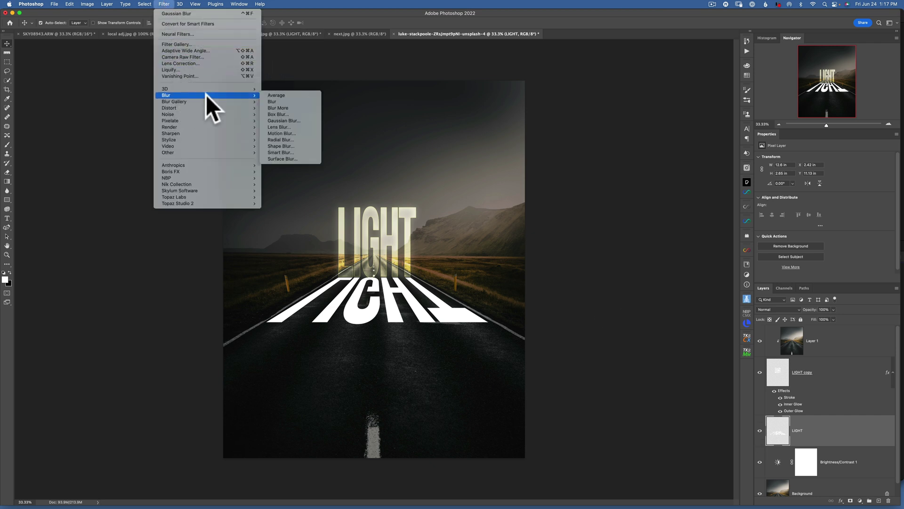
{"action": "left_click", "coordinate": [301, 120]}
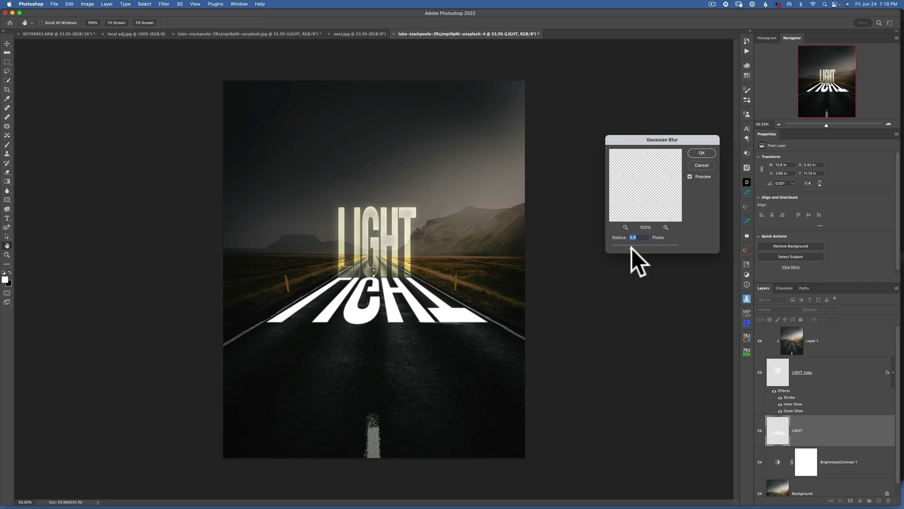
{"action": "left_click_drag", "start_coordinate": [627, 246], "coordinate": [629, 247]}
{"action": "left_click", "coordinate": [704, 154]}
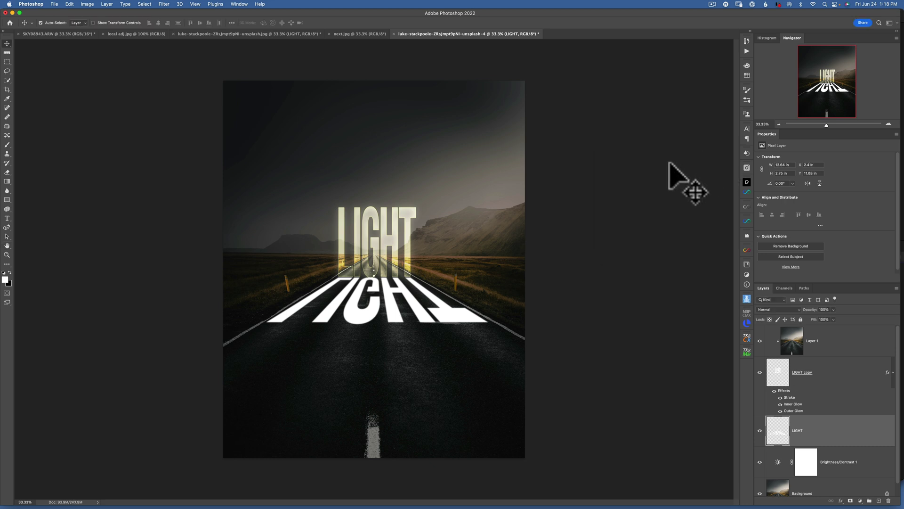
{"action": "left_click_drag", "start_coordinate": [768, 432], "coordinate": [775, 349]}
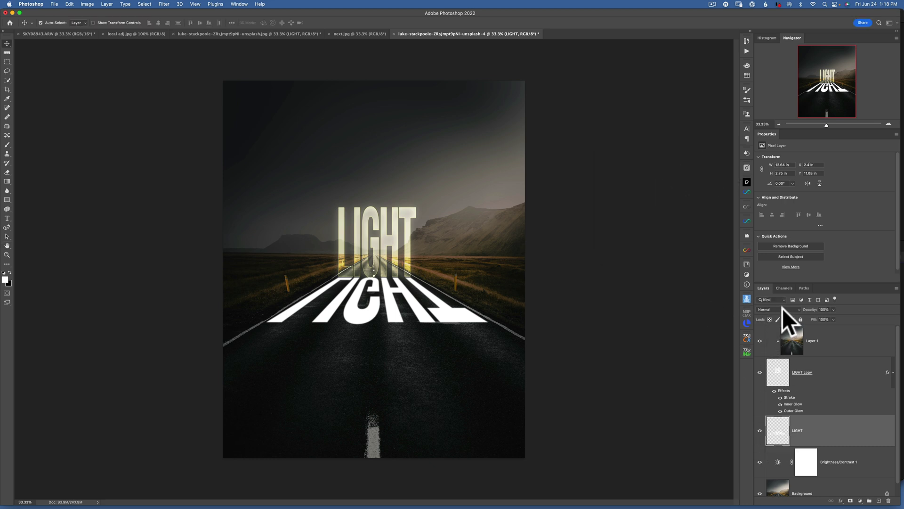
Set the flipped LIGHT layer on the road to Overlay blending and duplicate it to strengthen the reflection.
{"action": "left_click", "coordinate": [783, 309]}
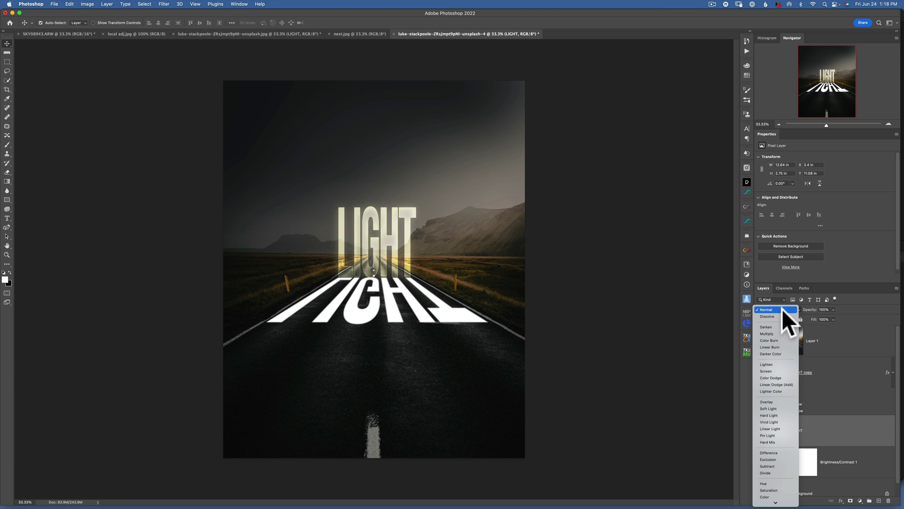
{"action": "left_click", "coordinate": [772, 402]}
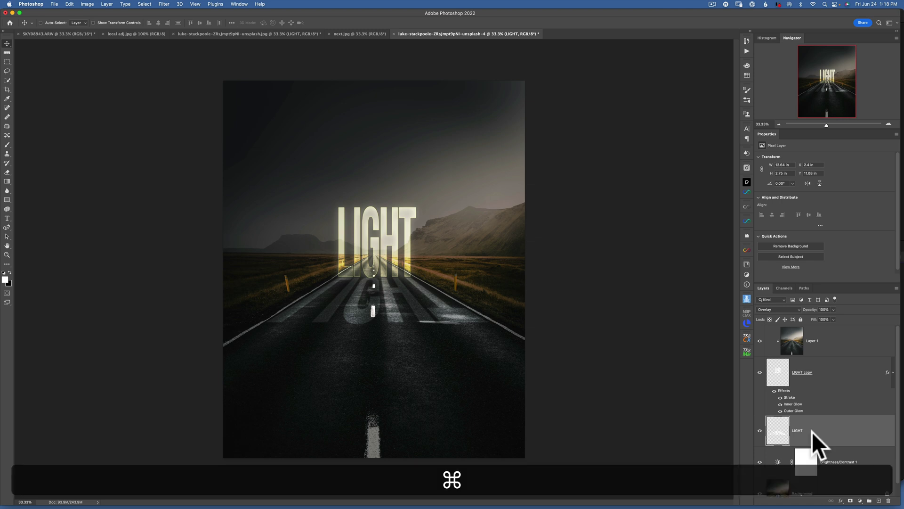
{"action": "key", "text": "super+j"}
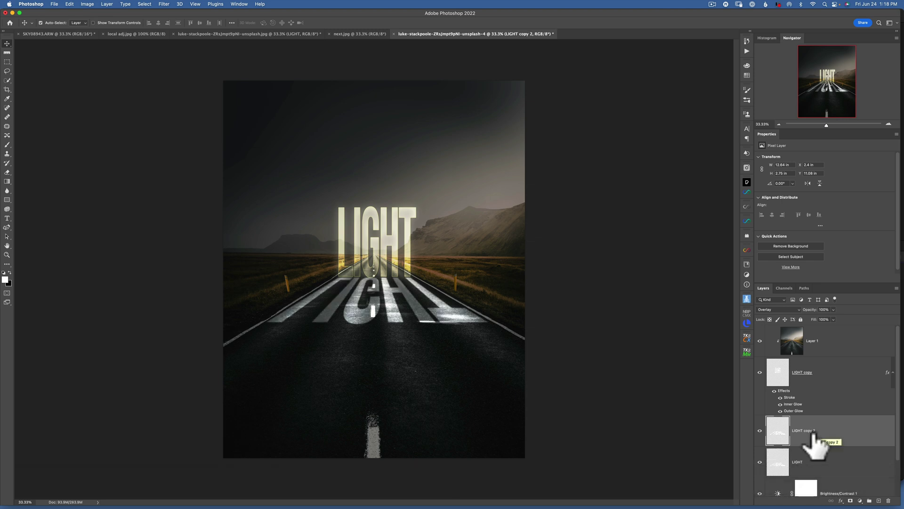
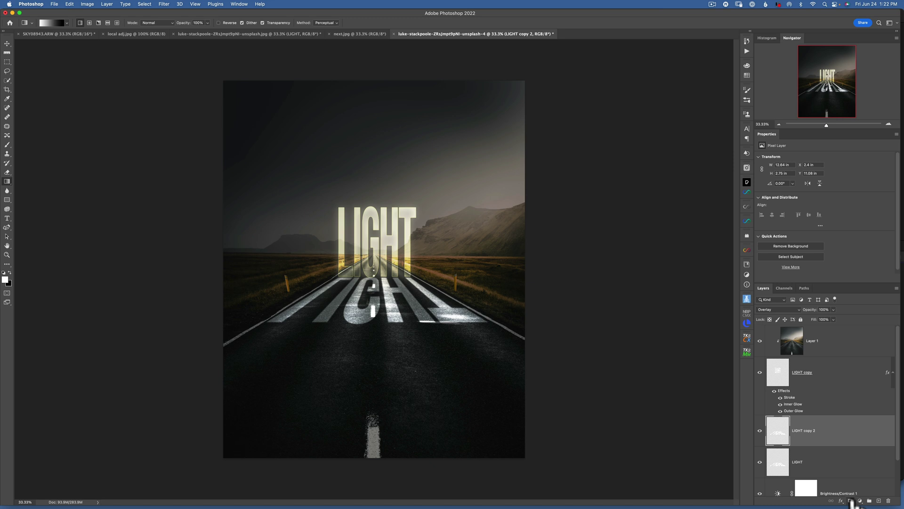
Add a layer mask to LIGHT copy 2 and fade the reflection's near end with a white-to-black linear Foreground to Background gradient.
{"action": "left_click", "coordinate": [850, 501]}
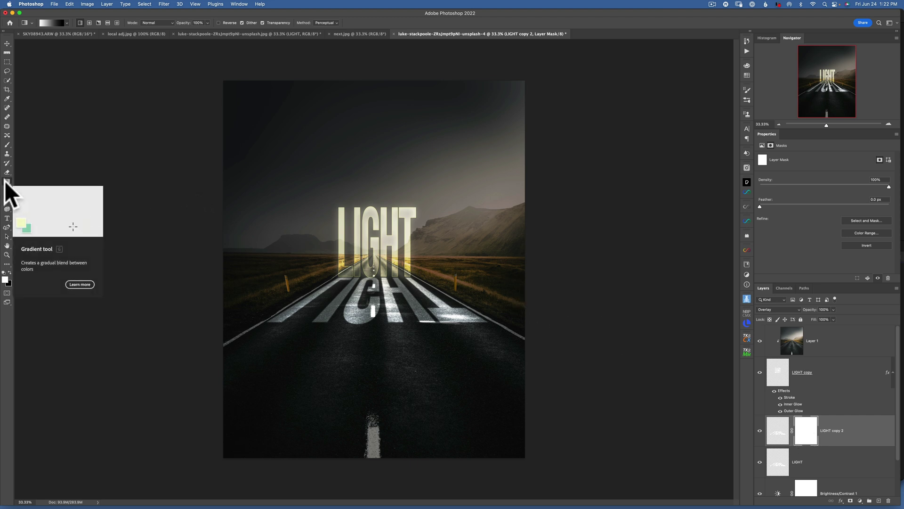
{"action": "left_click", "coordinate": [53, 23]}
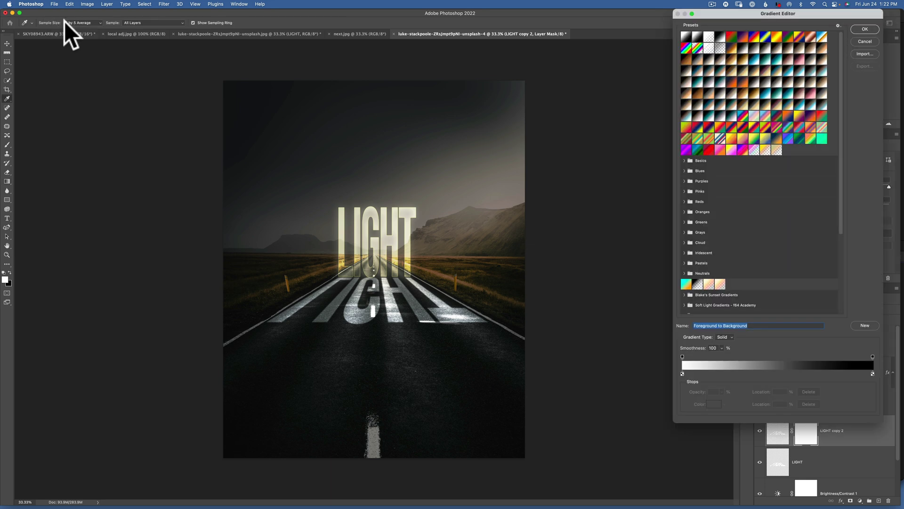
{"action": "left_click", "coordinate": [690, 38]}
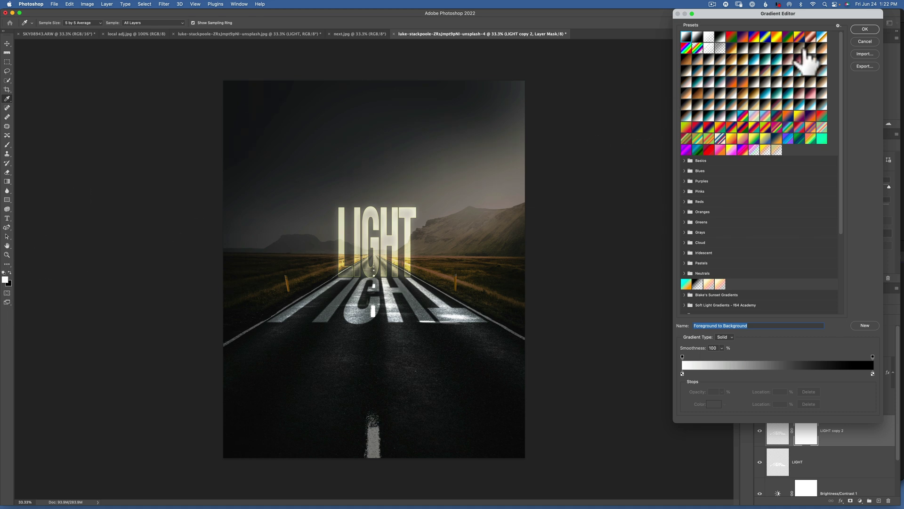
{"action": "left_click", "coordinate": [864, 29]}
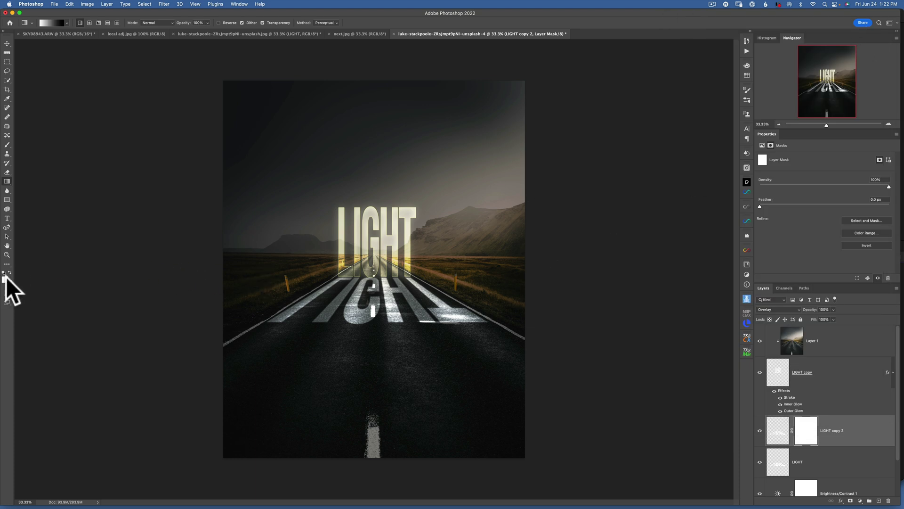
{"action": "key", "text": "d"}
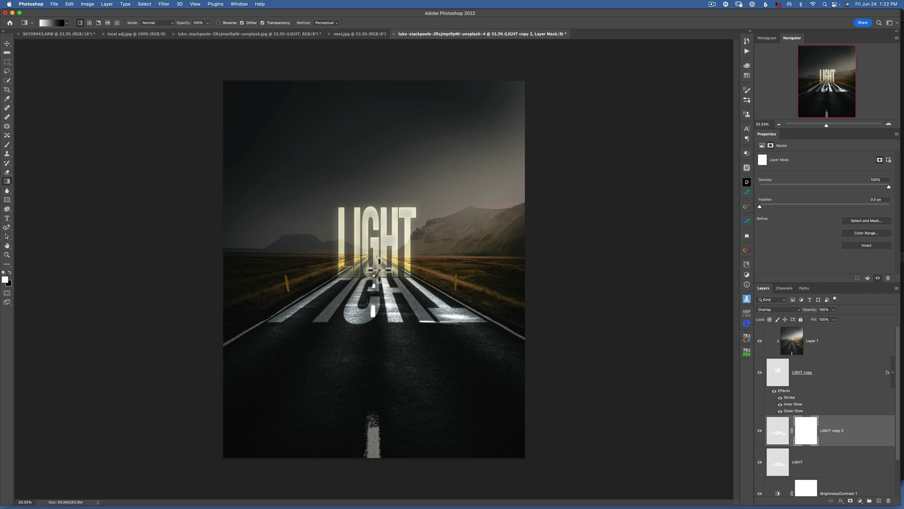
{"action": "left_click_drag", "start_coordinate": [378, 268], "coordinate": [378, 342]}
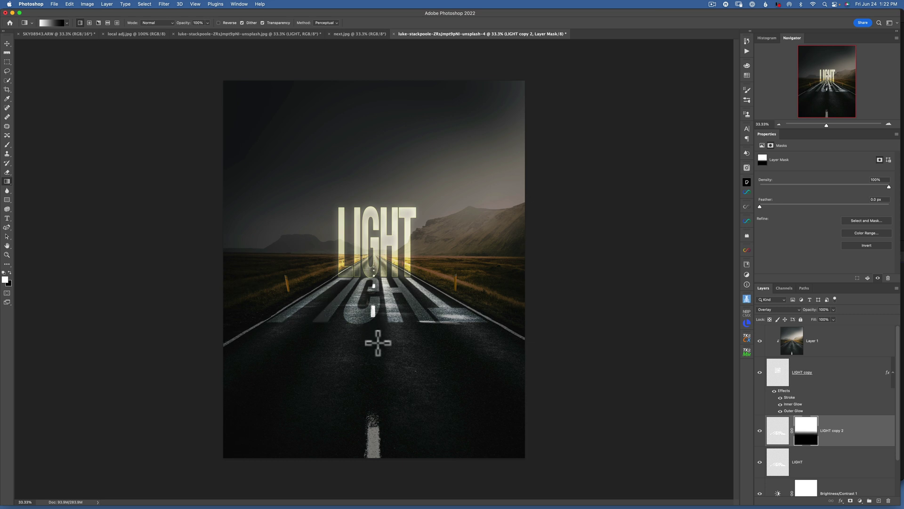
Toggle the LIGHT copy 2 mask off and on to compare the reflection's fade, and target the layer's image instead of its mask.
{"action": "left_click", "coordinate": [805, 429], "text": "shift"}
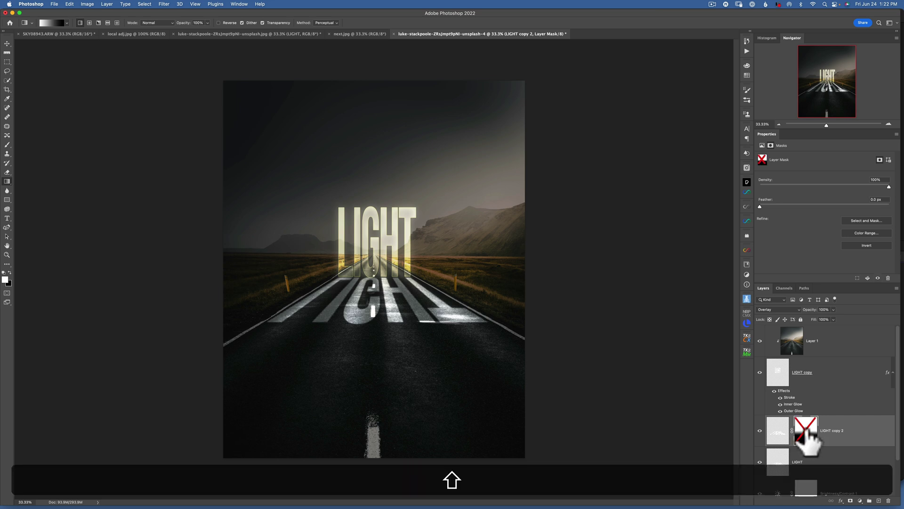
{"action": "left_click", "coordinate": [806, 430], "text": "shift"}
{"action": "left_click", "coordinate": [806, 430], "text": "shift"}
{"action": "left_click", "coordinate": [806, 430], "text": "shift"}
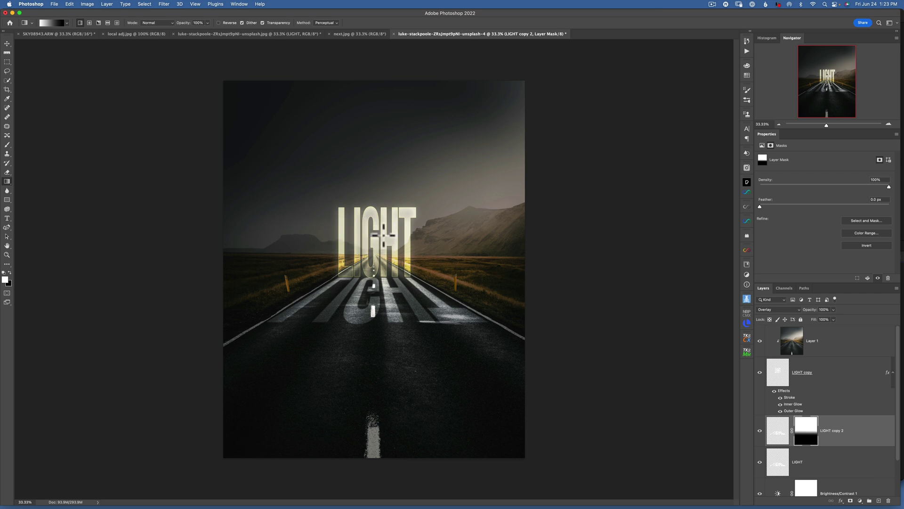
{"action": "key", "text": "super+2"}
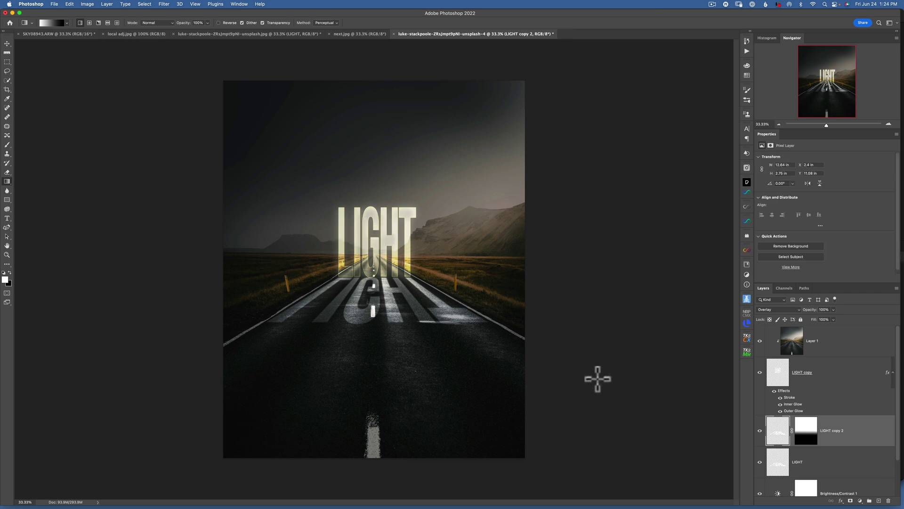